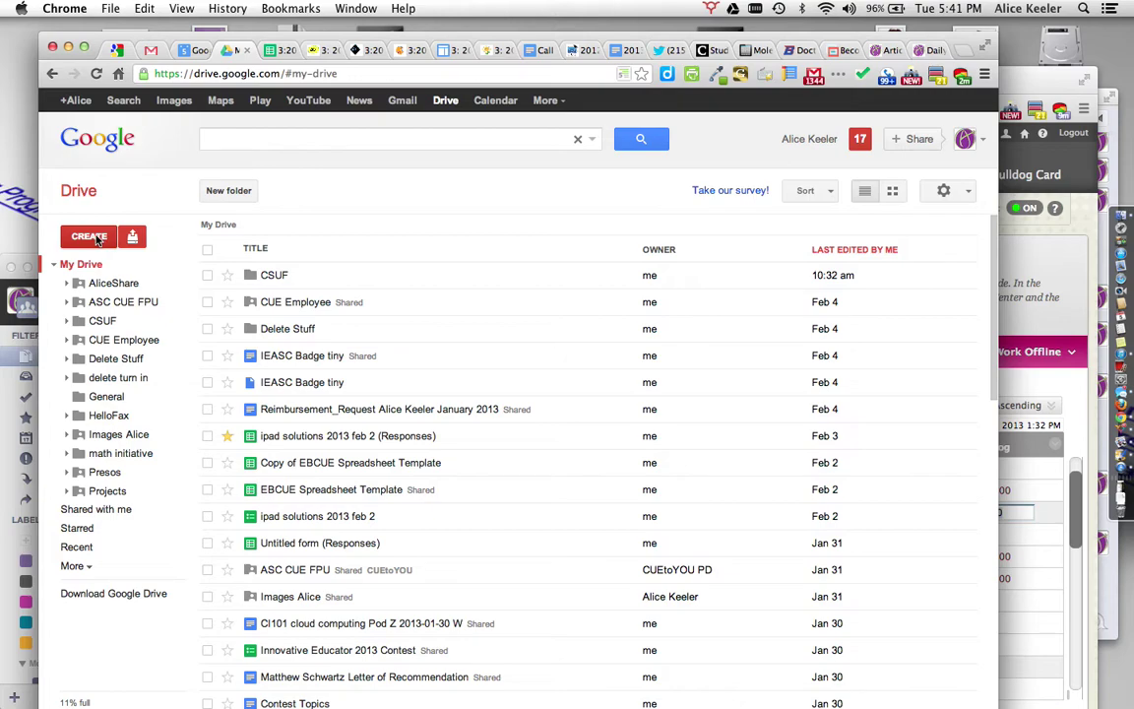
# Step: Make a new My Drive folder named ci101
pyautogui.click(95, 240)
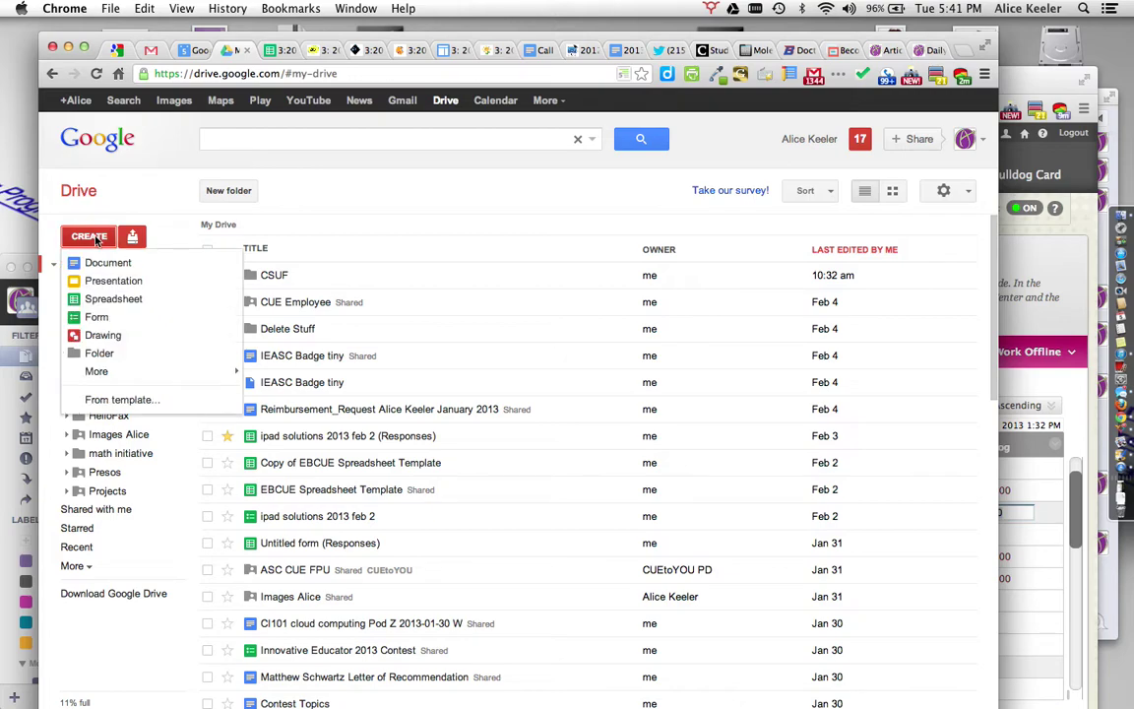
pyautogui.click(100, 353)
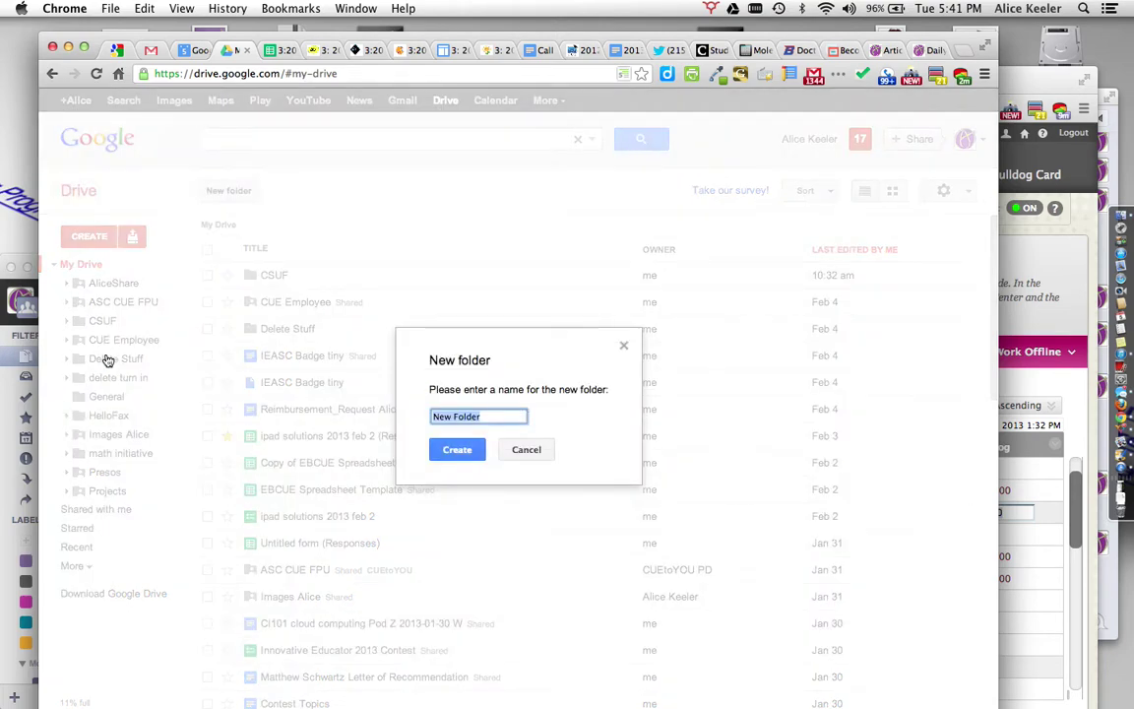
pyautogui.write('ci101')
pyautogui.click(456, 449)
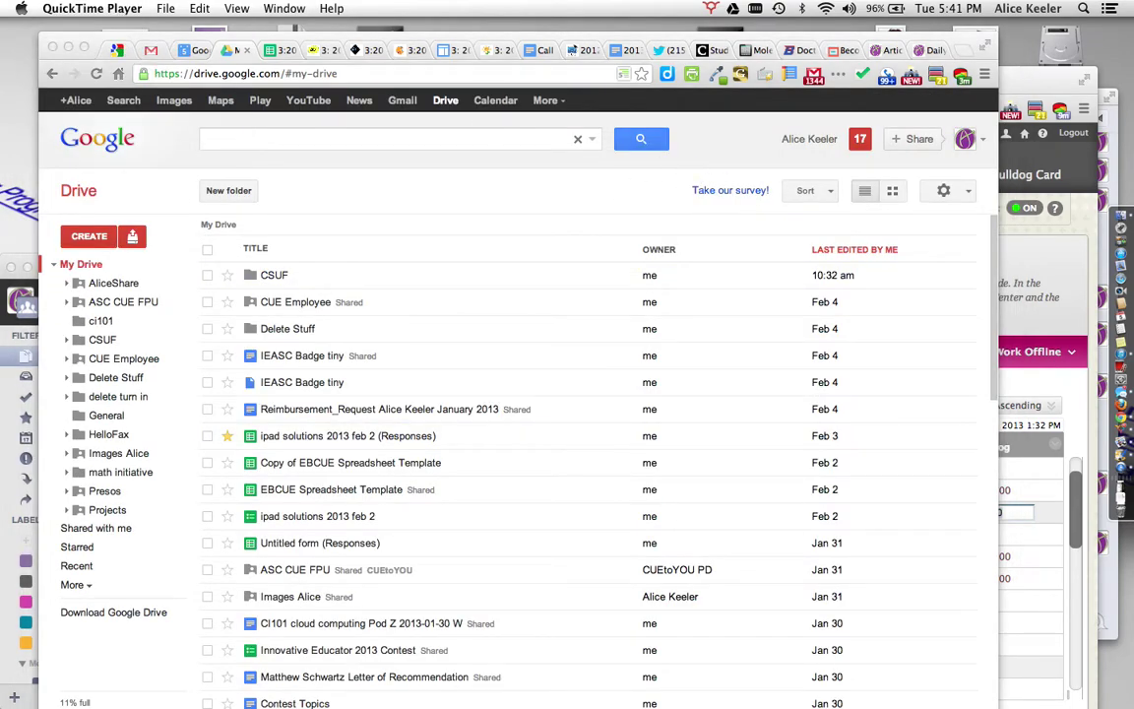
# Step: Open the ci101 folder's Share dialog and its access settings
pyautogui.rightClick(91, 324)
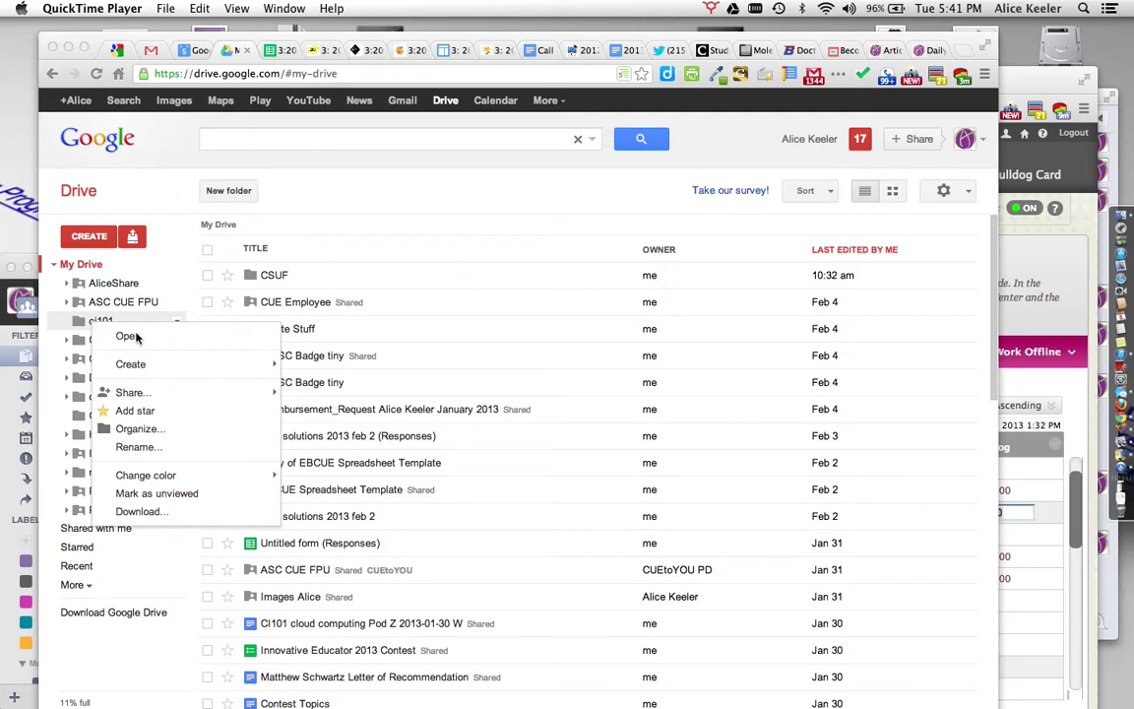
pyautogui.click(153, 393)
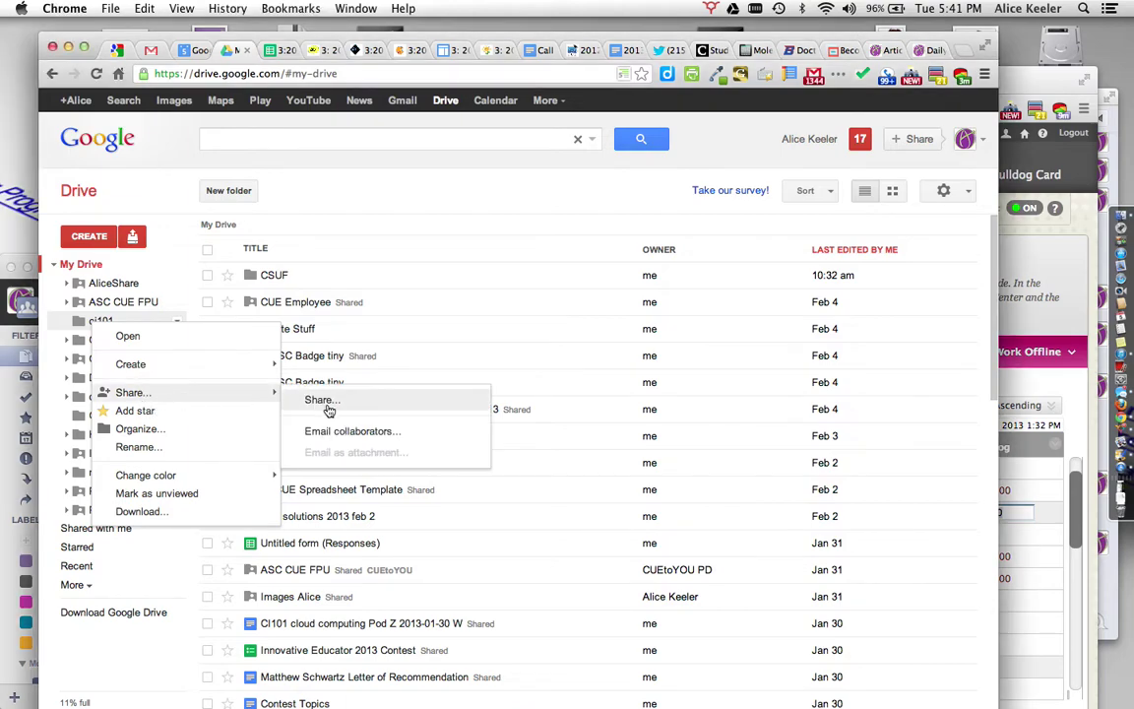
pyautogui.click(324, 402)
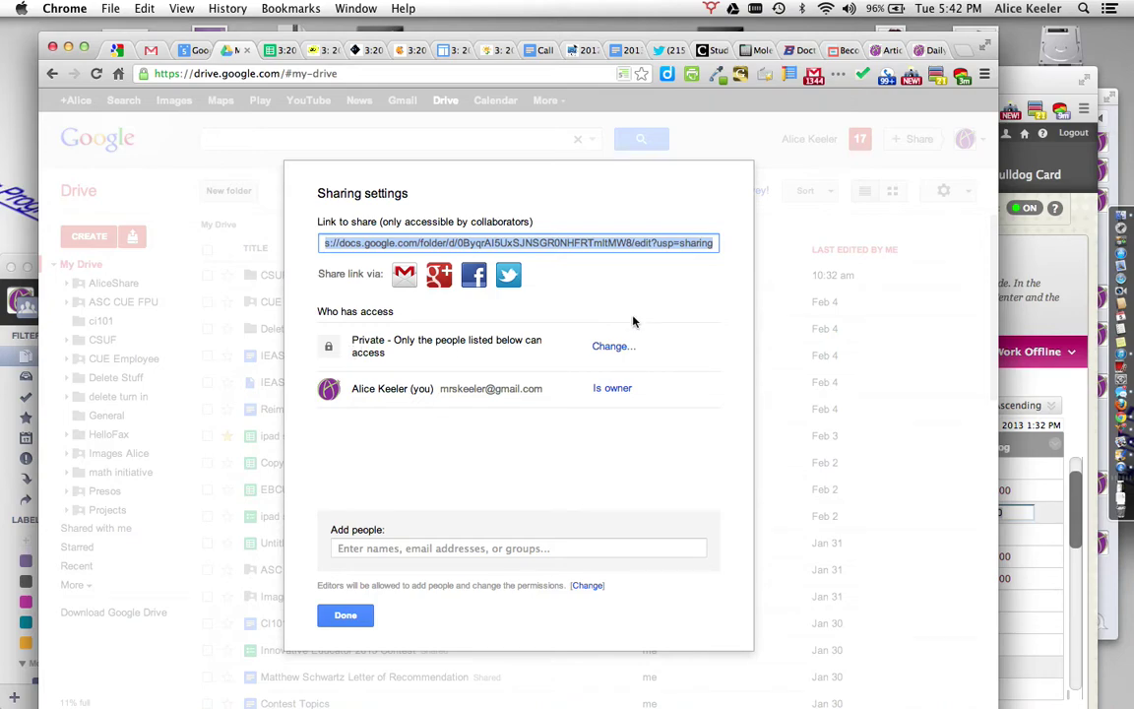
# Step: Change ci101's visibility to 'Anyone with the link' and save
pyautogui.click(612, 350)
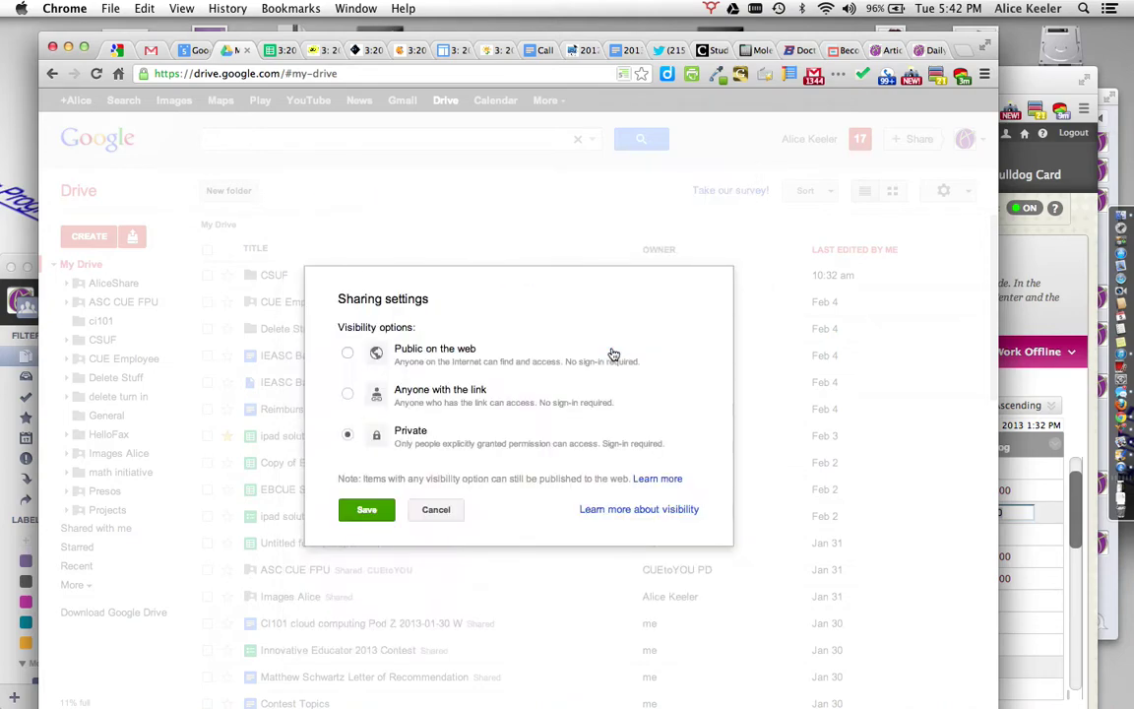
pyautogui.click(347, 354)
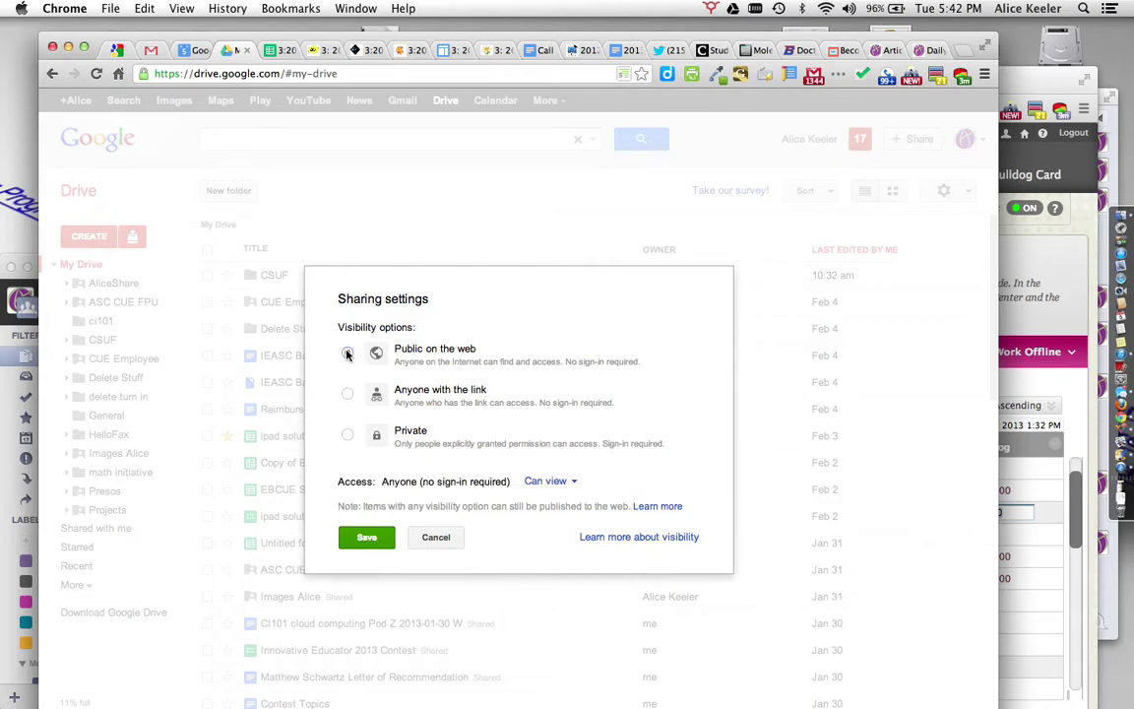
pyautogui.click(347, 393)
pyautogui.click(379, 542)
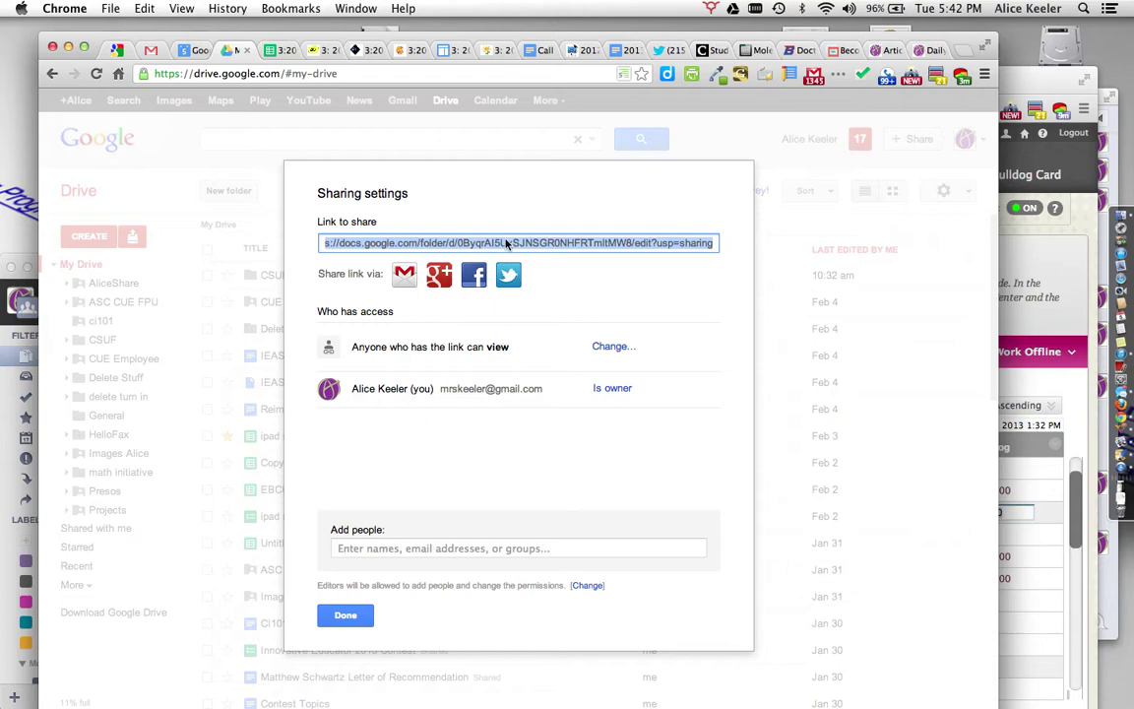
# Step: Select the folder's share link, close sharing settings, and return to the class site's Daily page
pyautogui.click(442, 241)
pyautogui.click(534, 243)
pyautogui.click(349, 616)
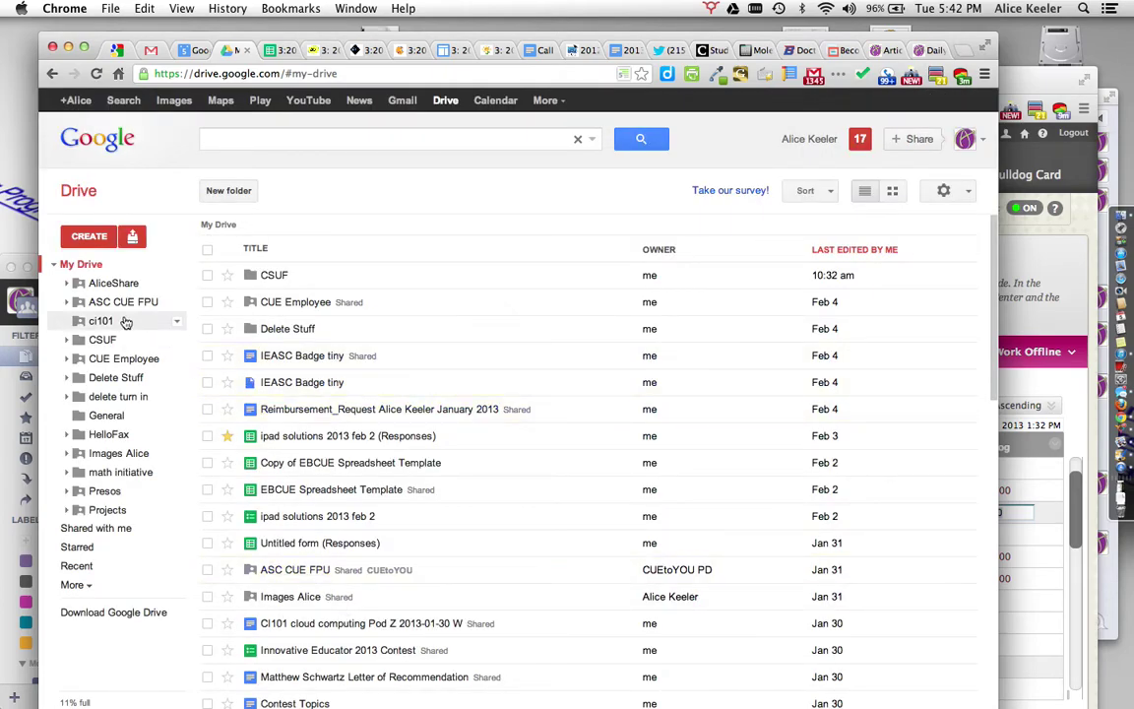
pyautogui.click(927, 49)
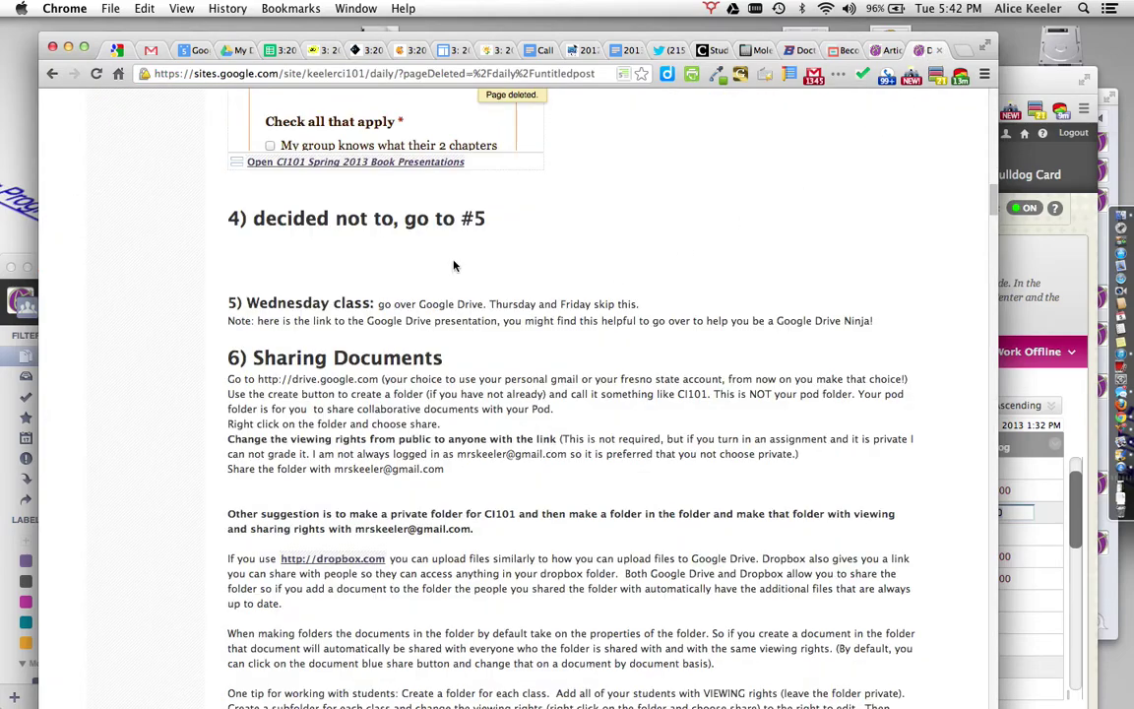
# Step: Enter edit mode on the Daily page, briefly viewing the linked QR code image
pyautogui.scroll(20, 568, 268)
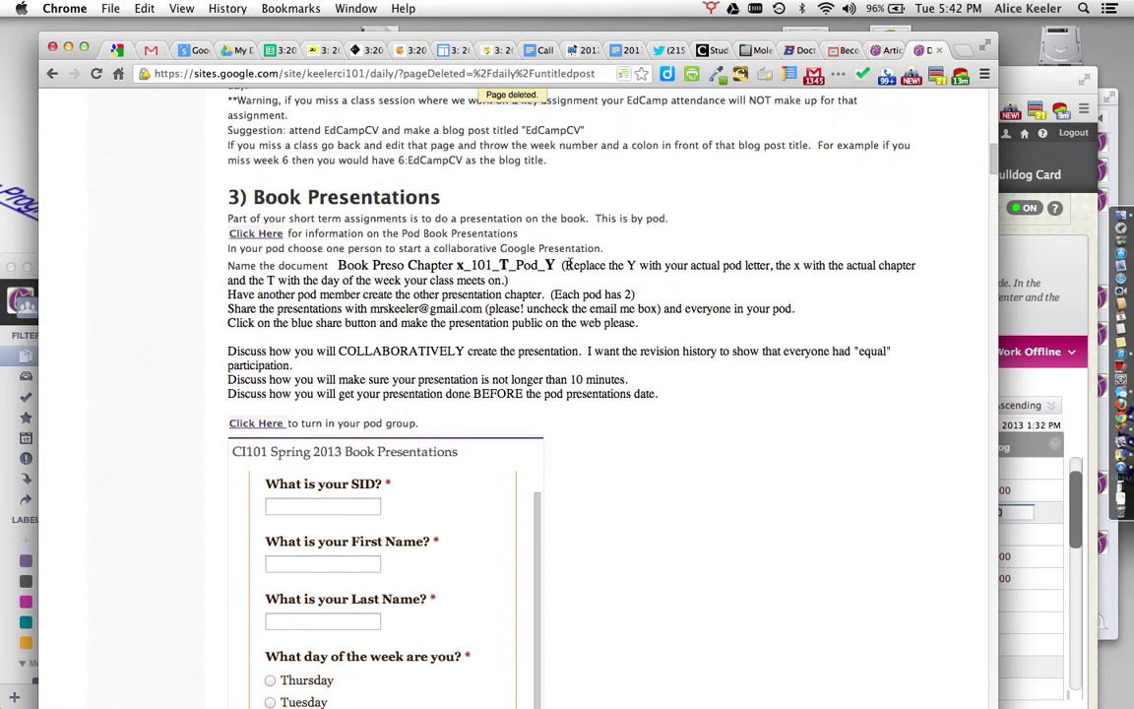
pyautogui.click(723, 127)
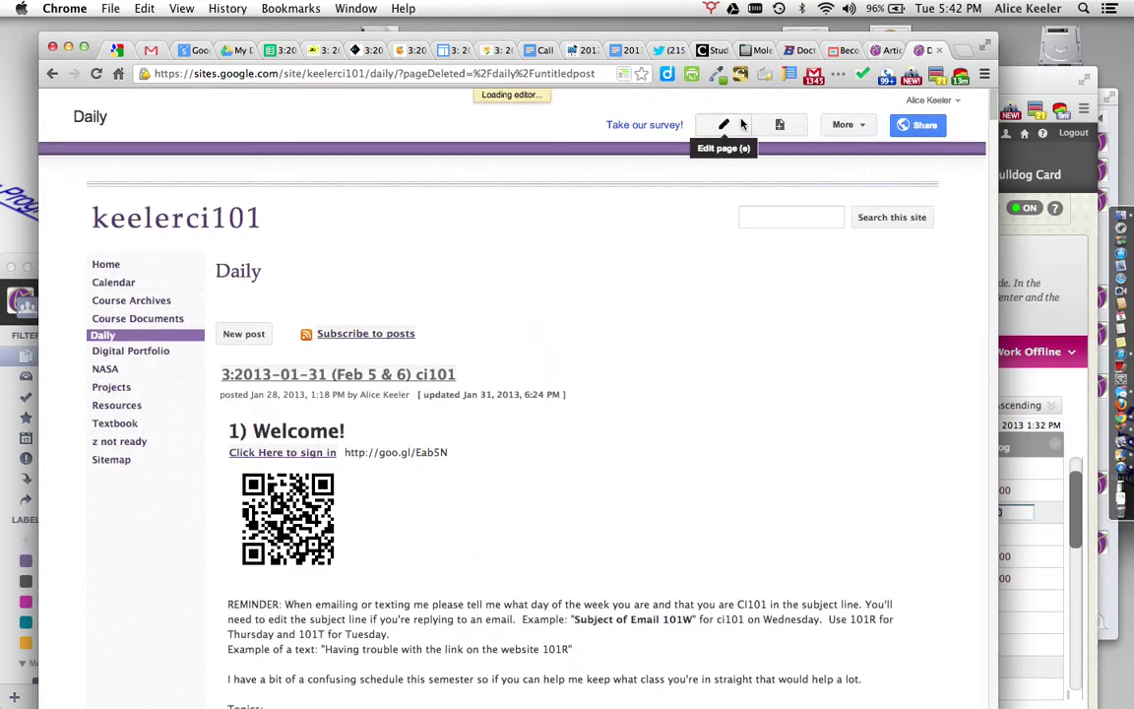
pyautogui.scroll(-5, 620, 463)
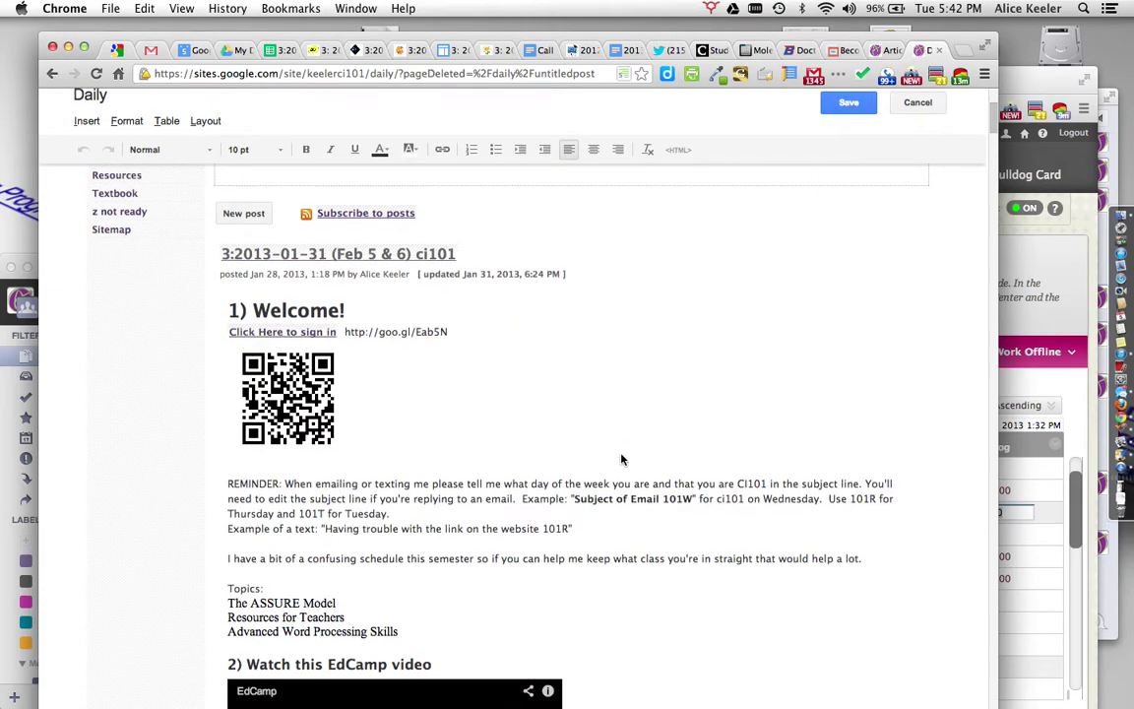
pyautogui.moveTo(668, 361); pyautogui.dragTo(554, 360)
pyautogui.click(586, 412)
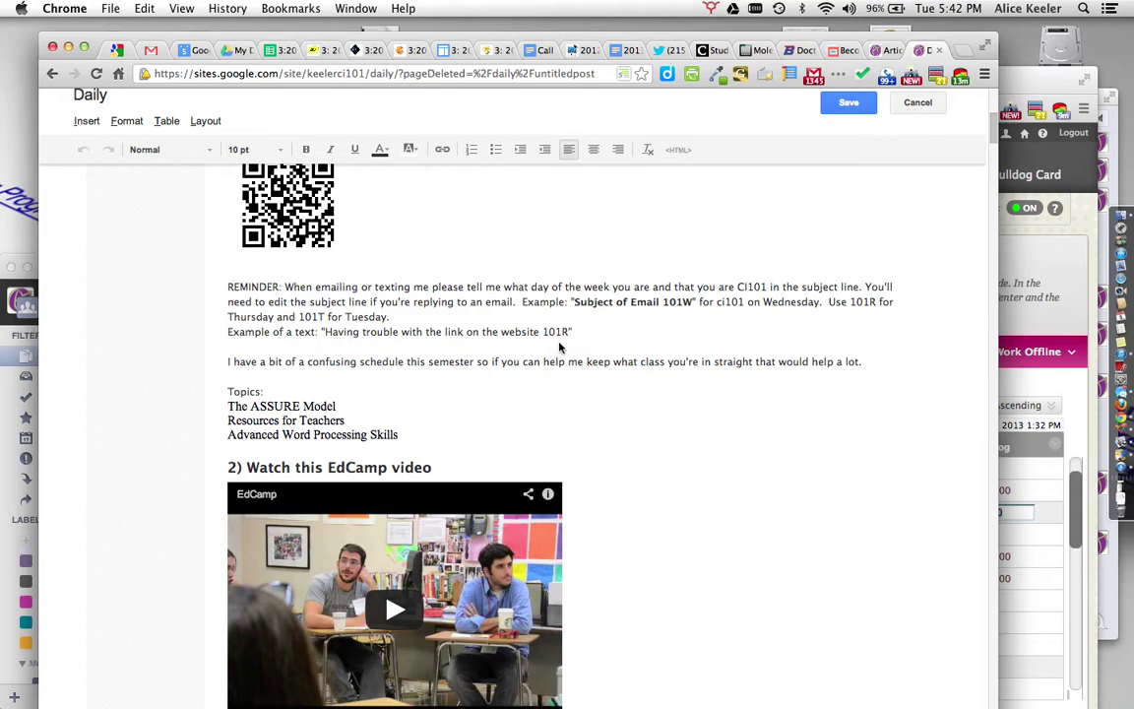
pyautogui.click(303, 266)
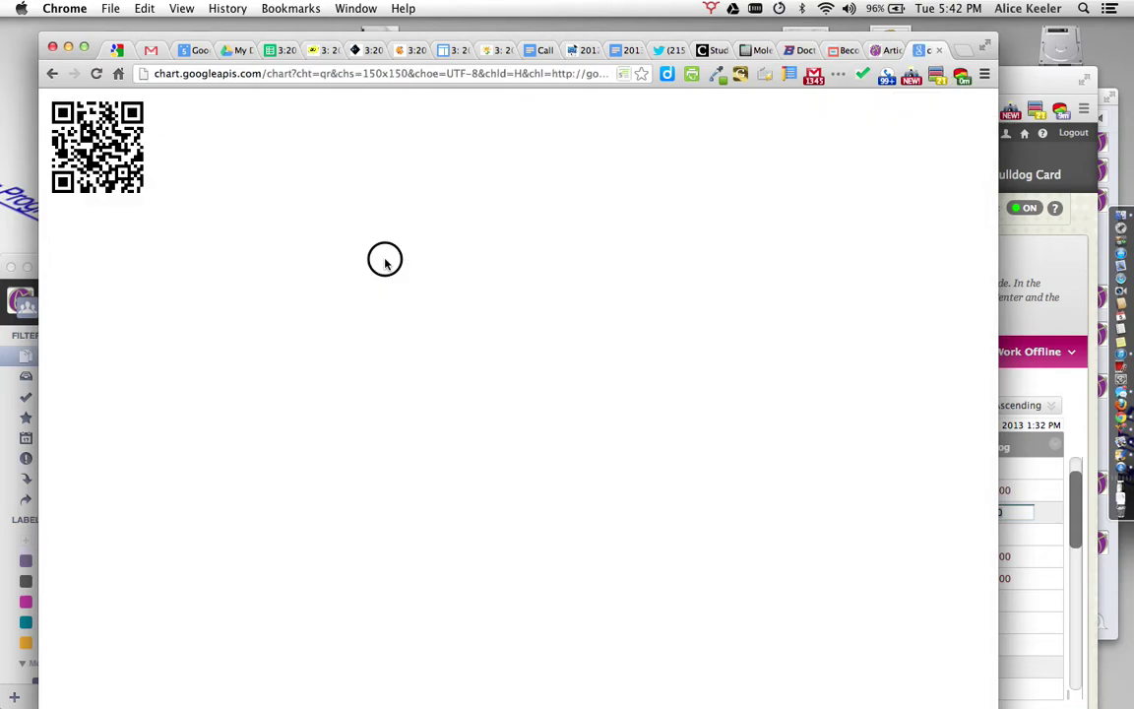
pyautogui.click(51, 73)
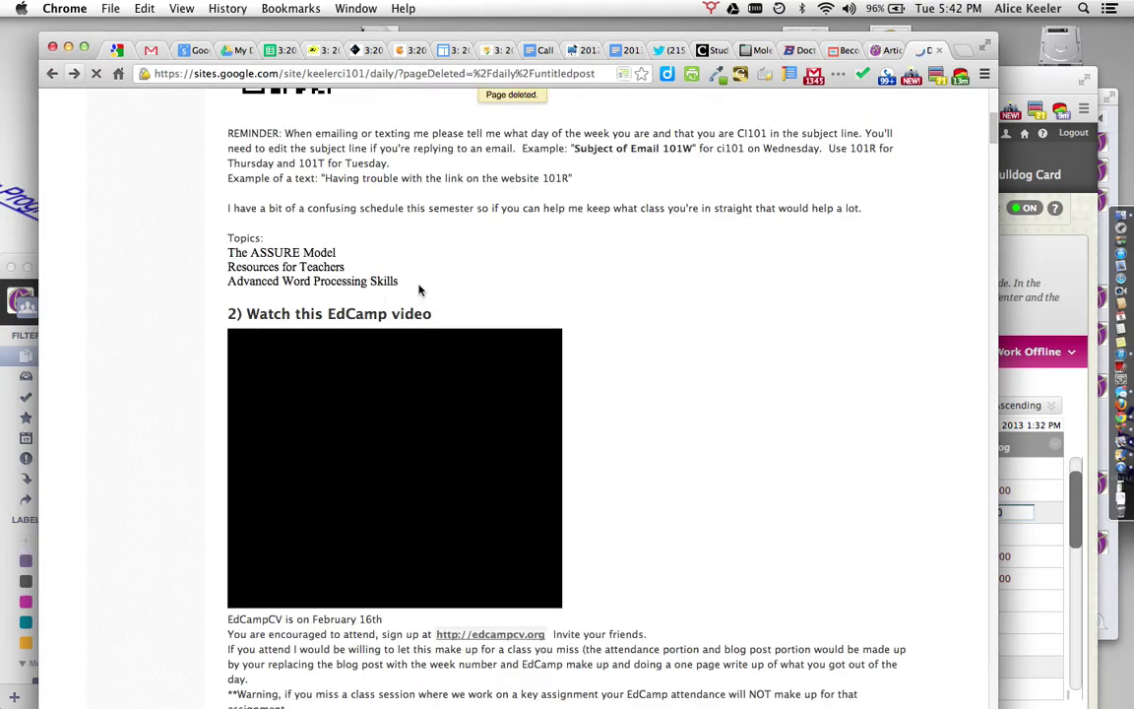
# Step: Reopen the Daily page editor and type 'Click here to access my Google Drive Folder'
pyautogui.scroll(3, 557, 265)
pyautogui.scroll(2, 557, 265)
pyautogui.click(726, 124)
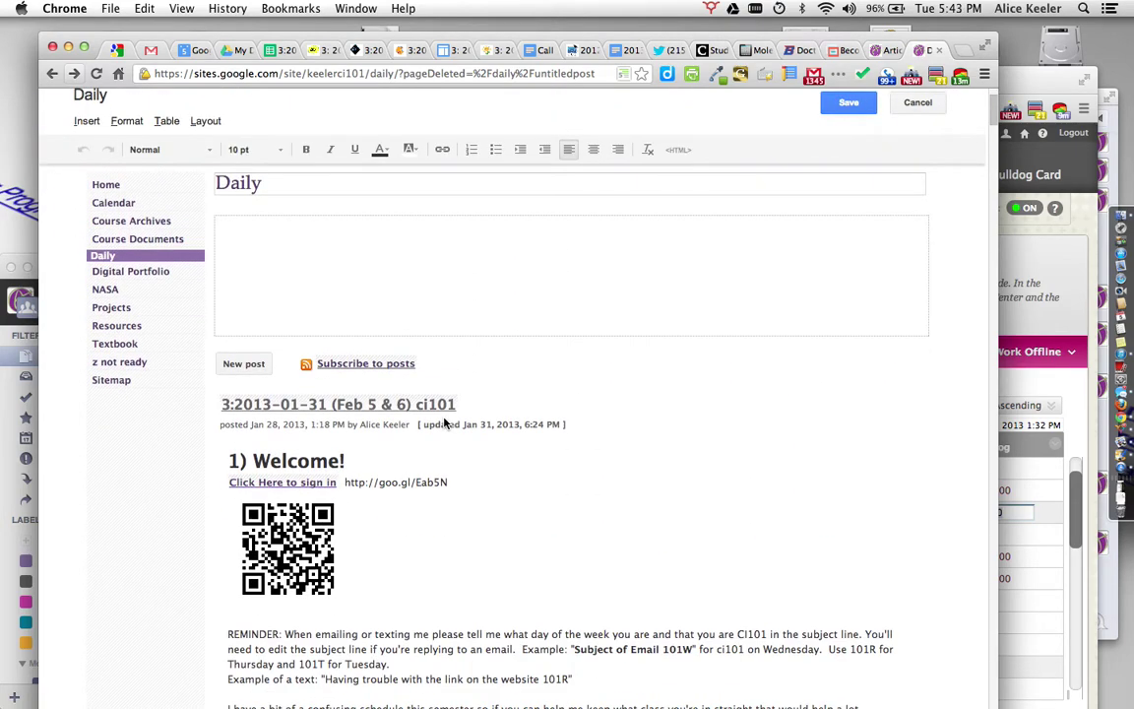
pyautogui.write('Click here to acces')
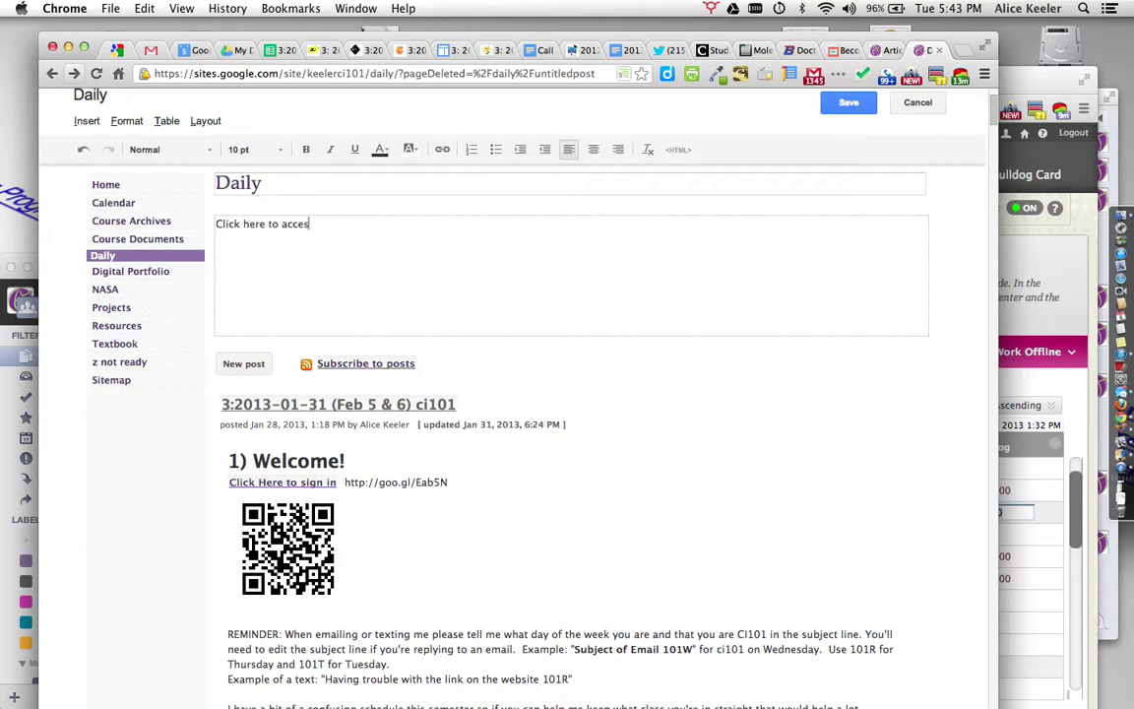
pyautogui.write('s my Google Drive Folder')
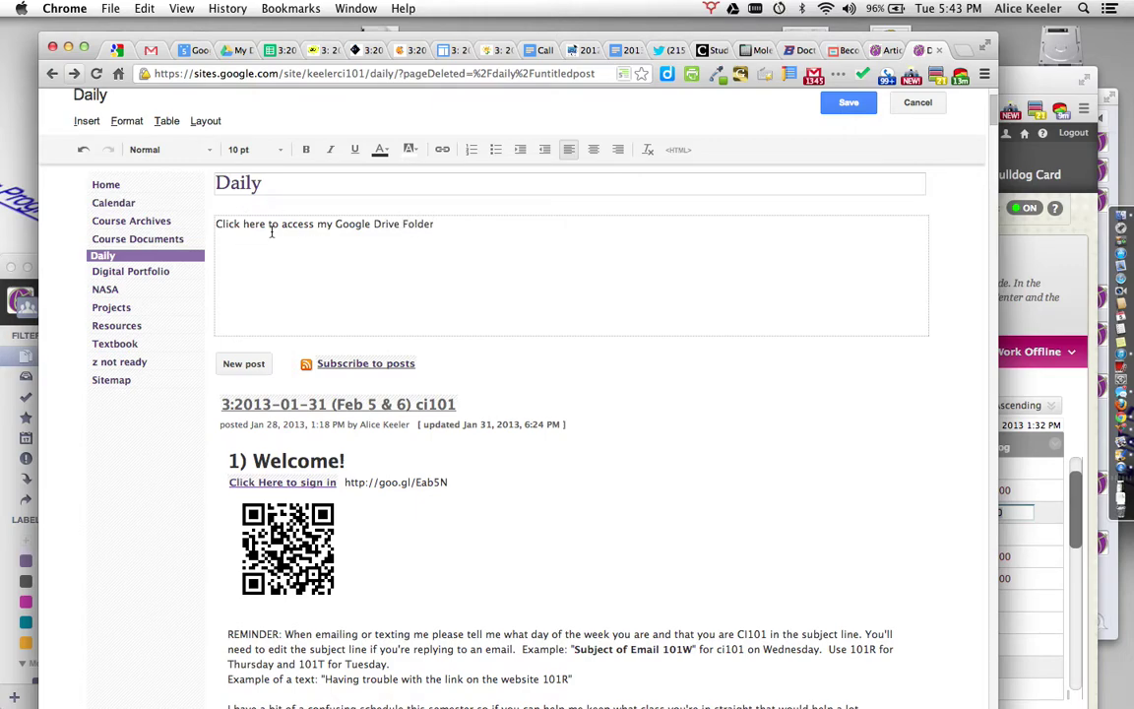
# Step: Select the words 'Click here' and bring up the Create Link dialog
pyautogui.moveTo(270, 225); pyautogui.dragTo(211, 225)
pyautogui.click(443, 152)
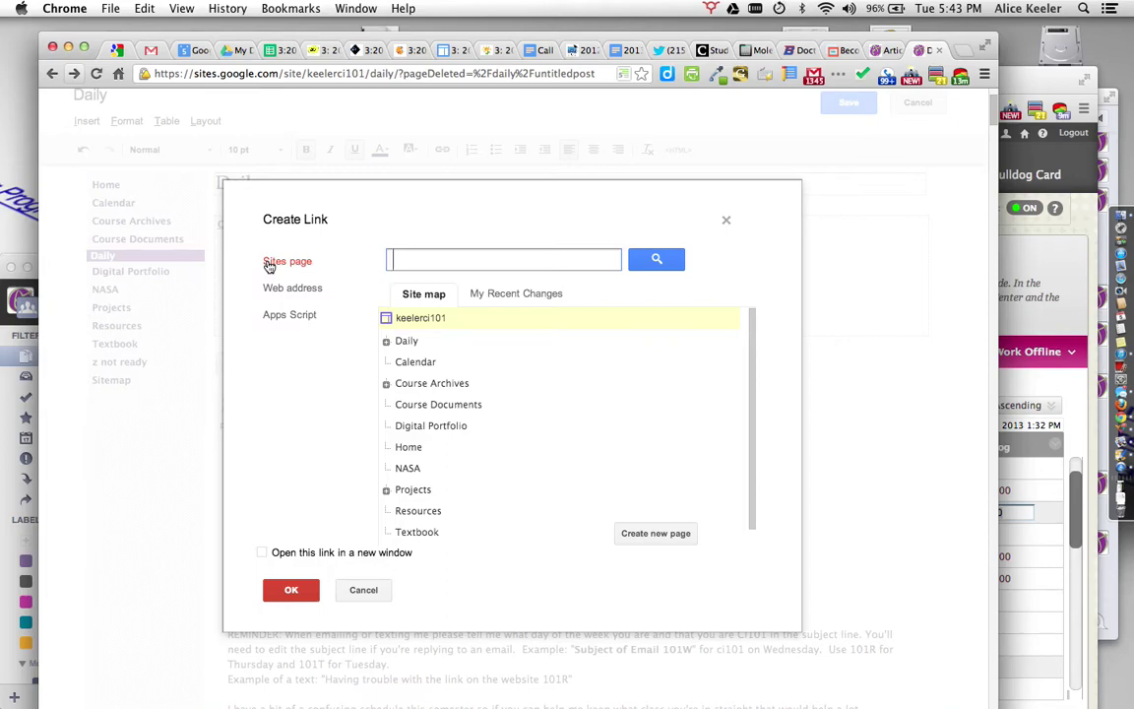
# Step: Link 'Click here' to the pasted ci101 folder URL, opening in a new window, and save the page
pyautogui.click(410, 364)
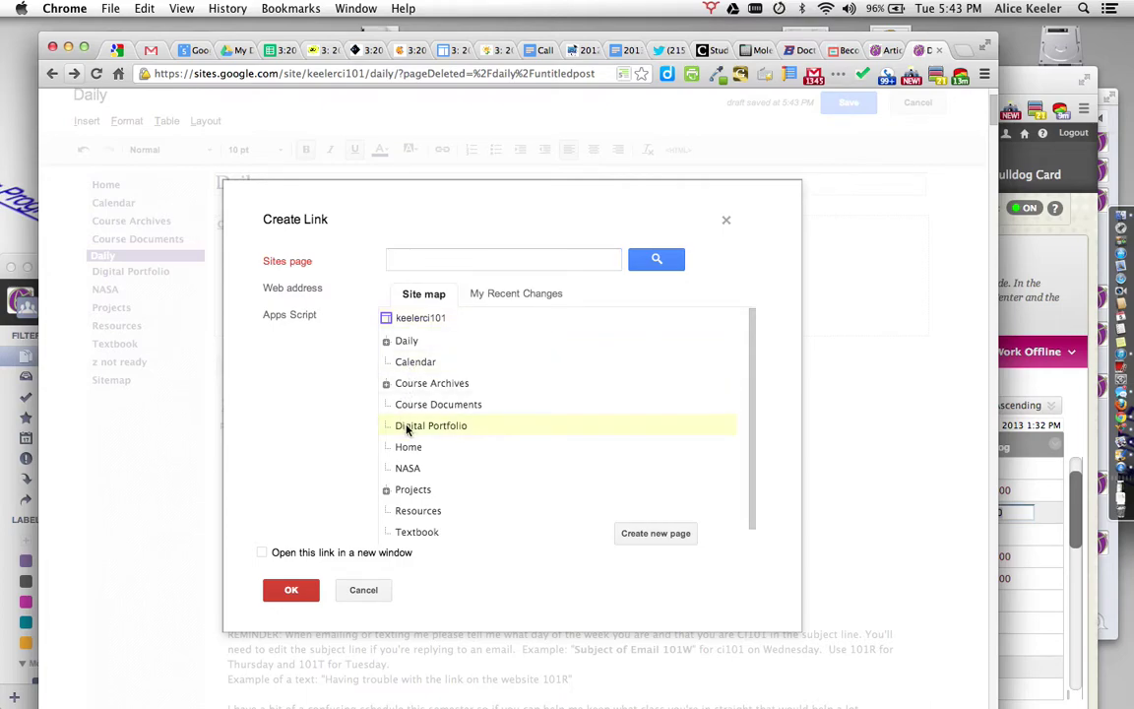
pyautogui.click(309, 297)
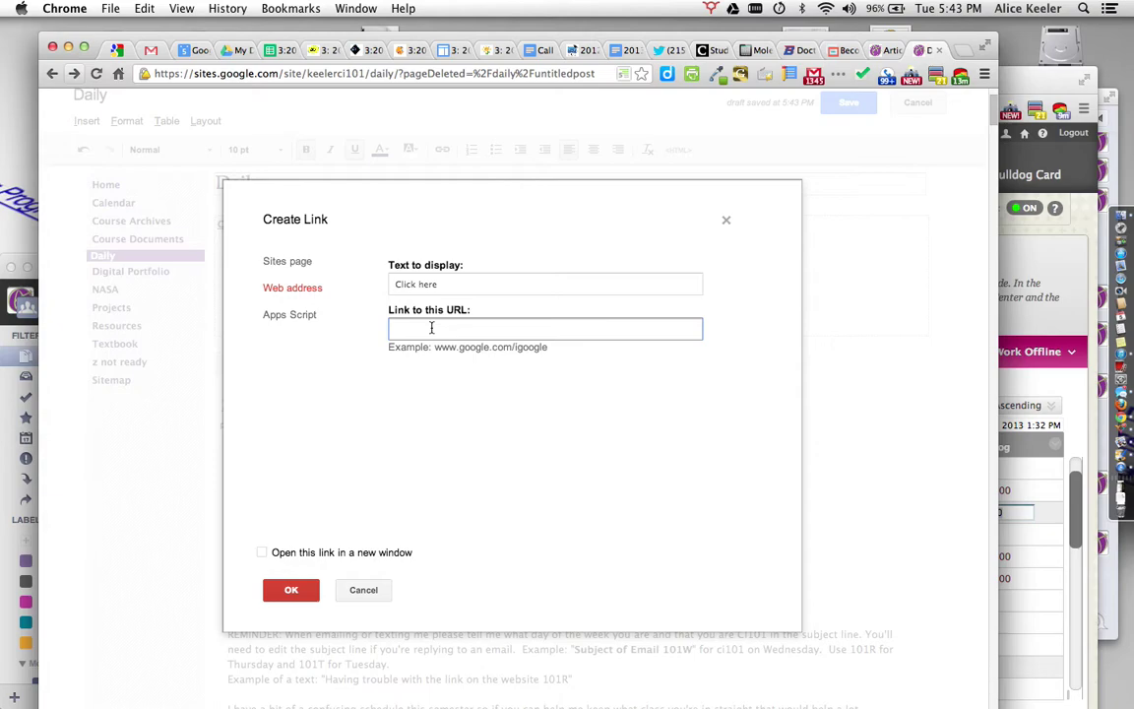
pyautogui.press('super+v')
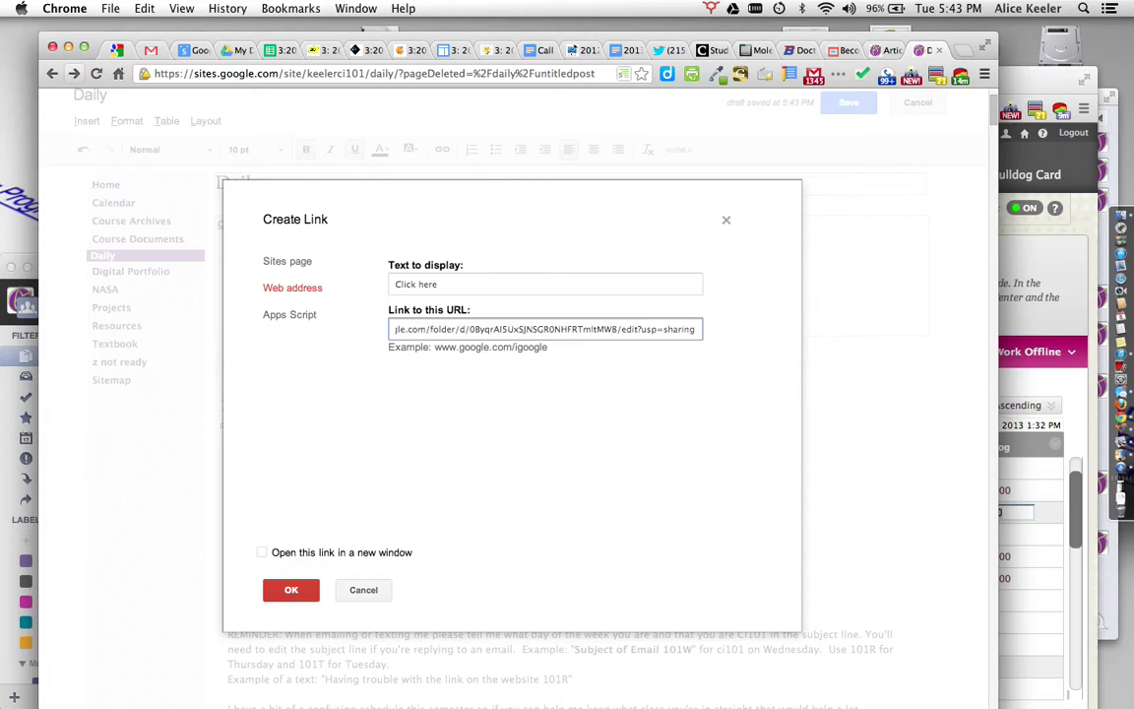
pyautogui.click(262, 557)
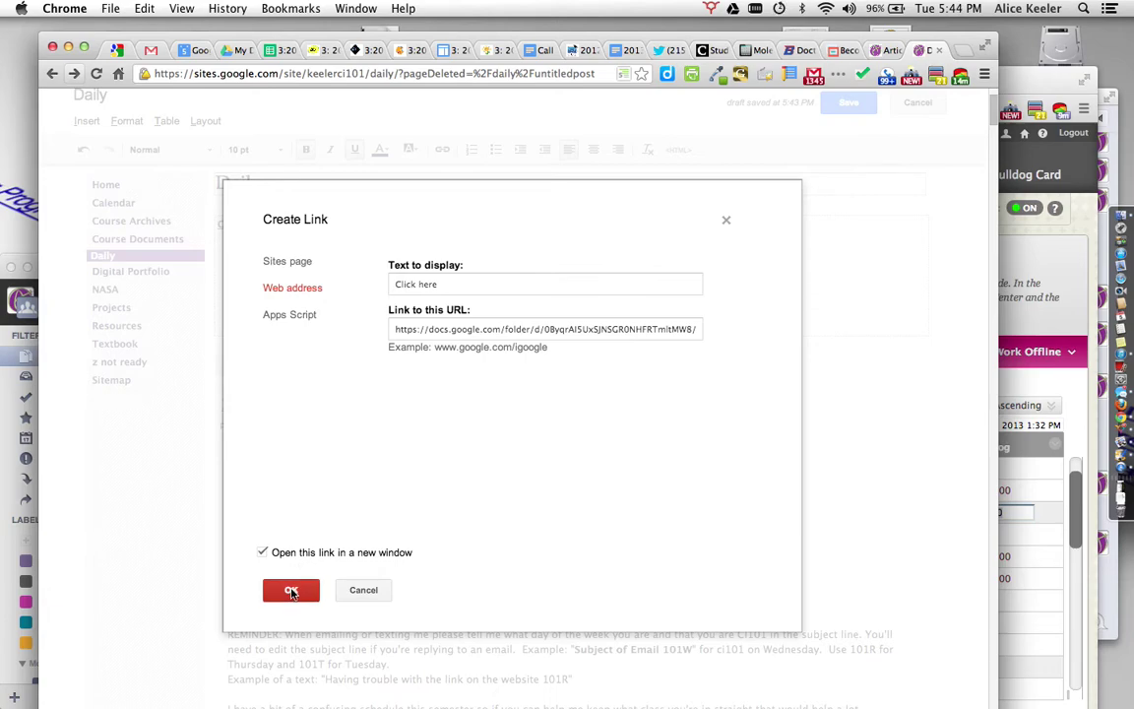
pyautogui.click(292, 591)
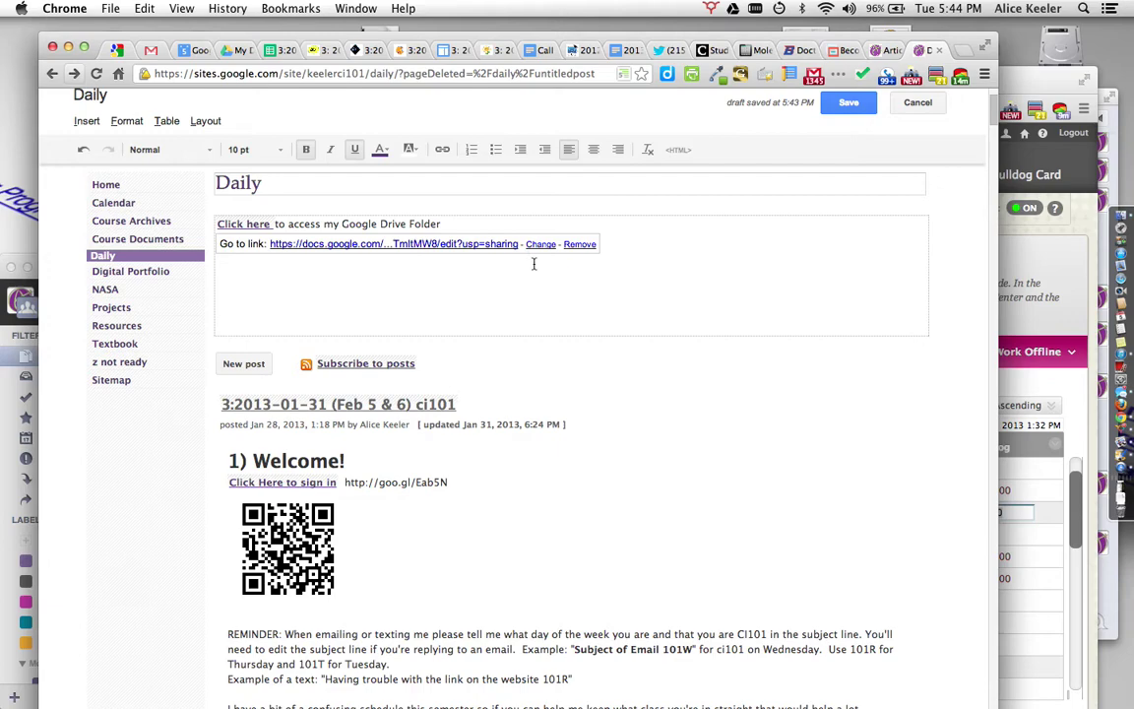
pyautogui.click(848, 103)
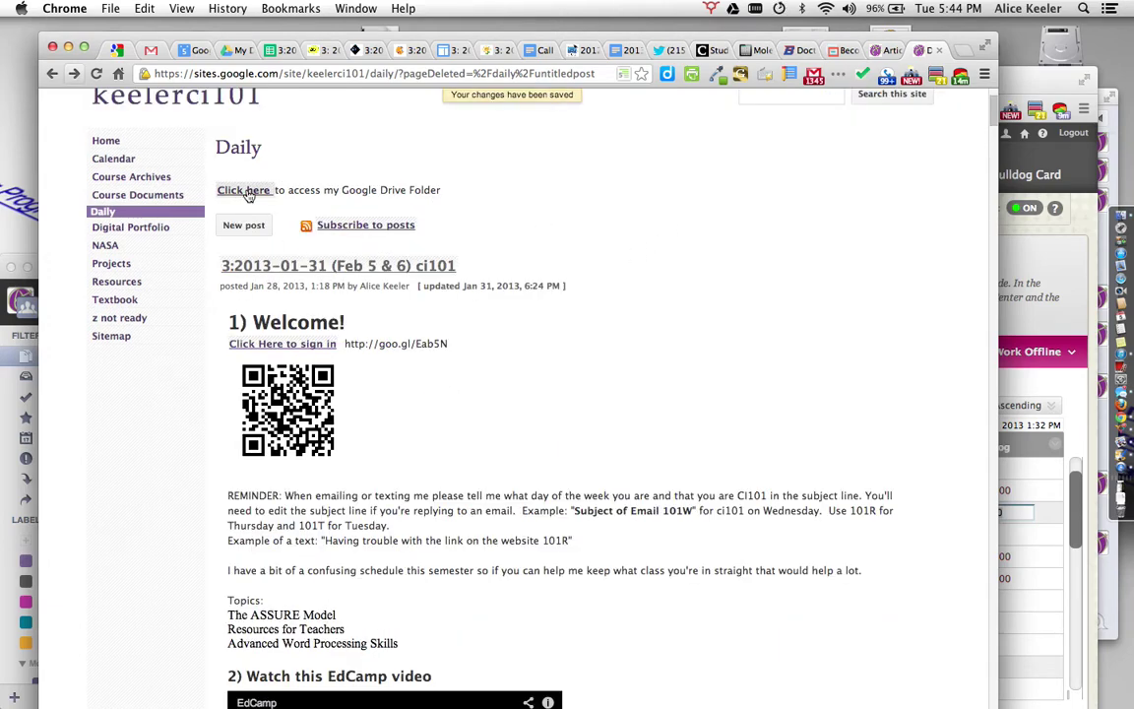
# Step: Drag both IEASC Badge tiny files into ci101 and check them on the folder's link page
pyautogui.click(246, 191)
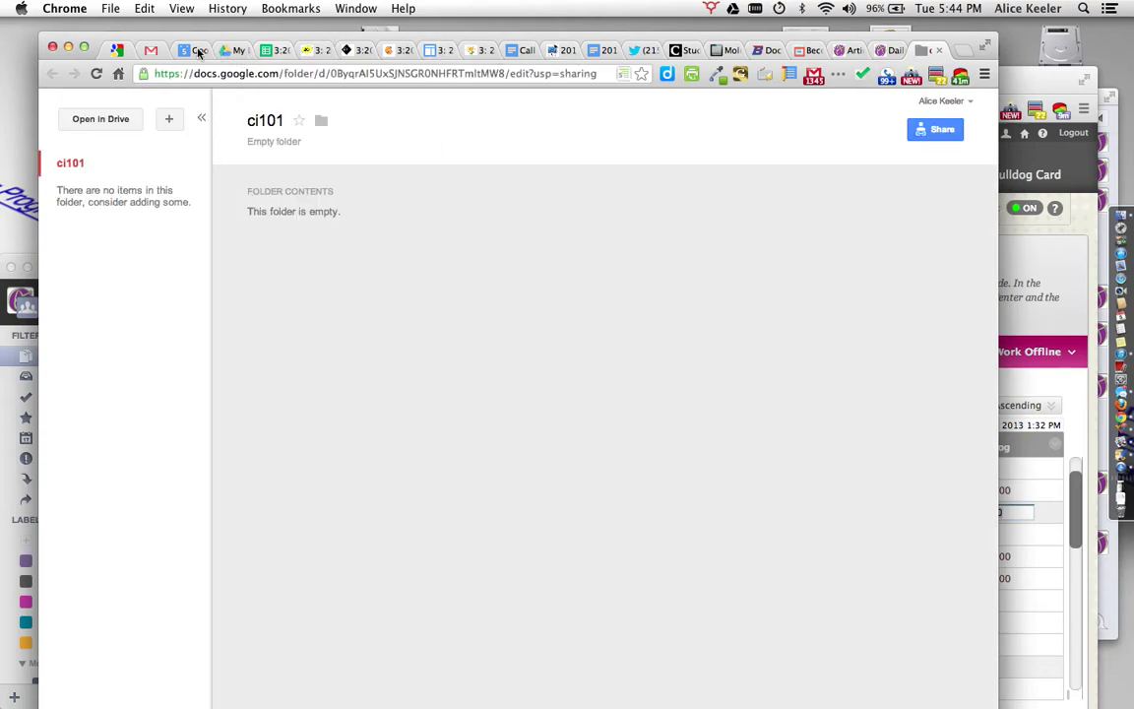
pyautogui.click(226, 50)
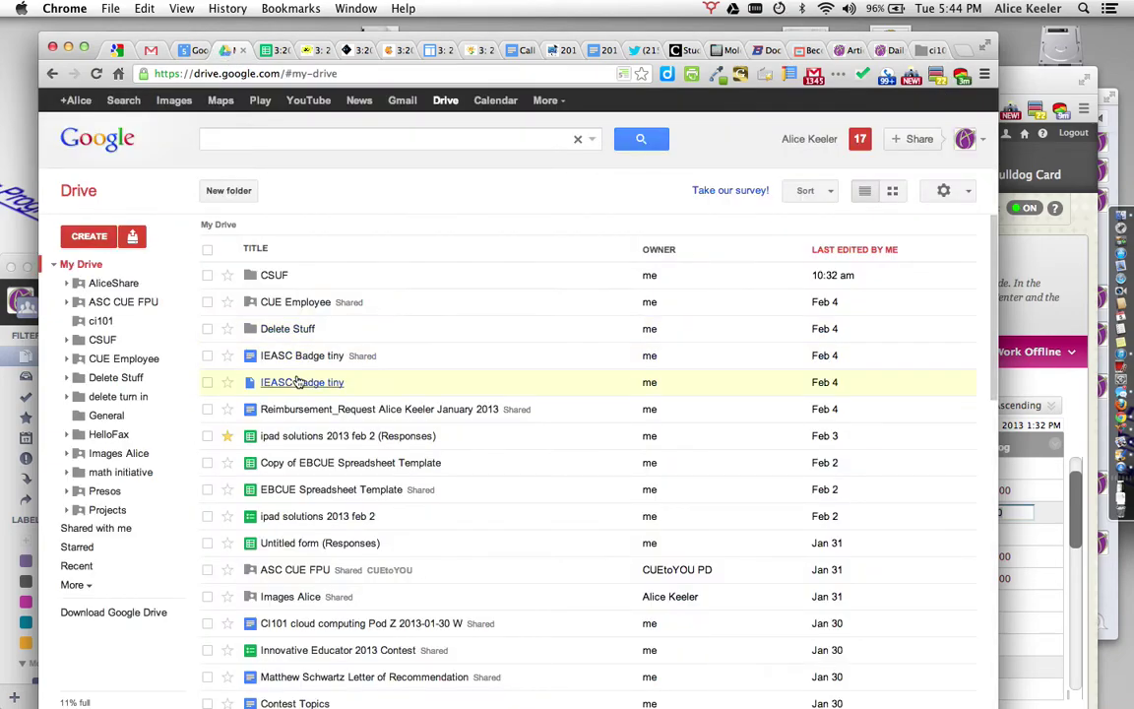
pyautogui.moveTo(296, 367); pyautogui.dragTo(110, 323)
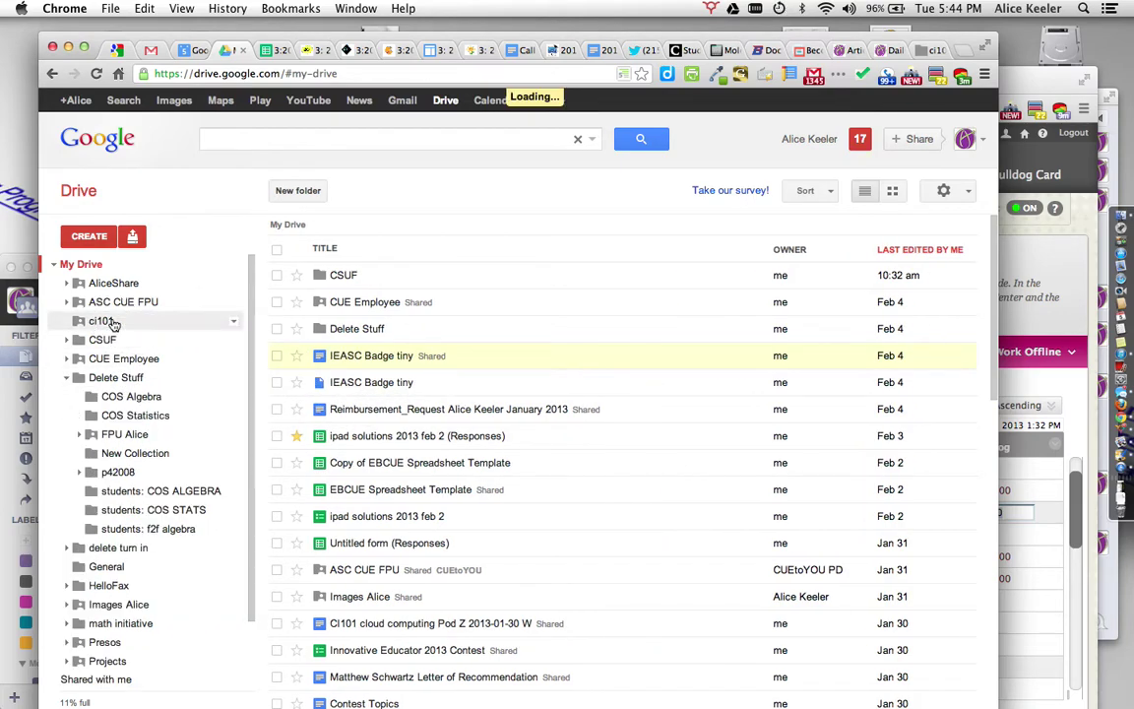
pyautogui.moveTo(307, 382); pyautogui.dragTo(112, 321)
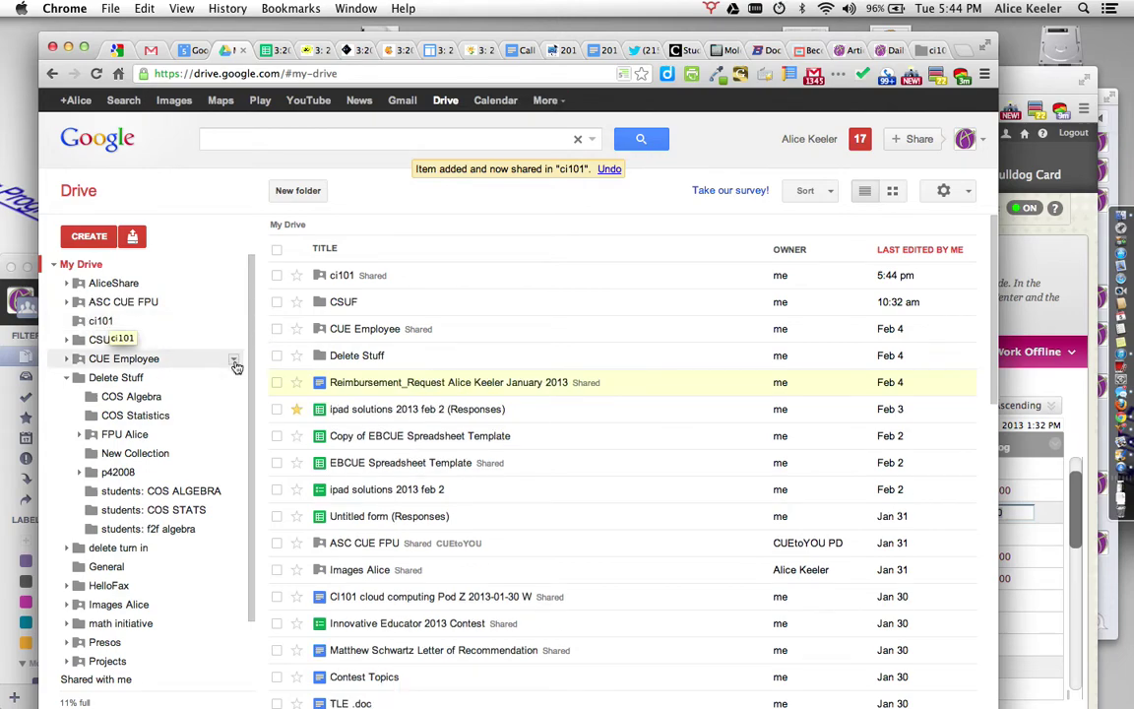
pyautogui.click(925, 49)
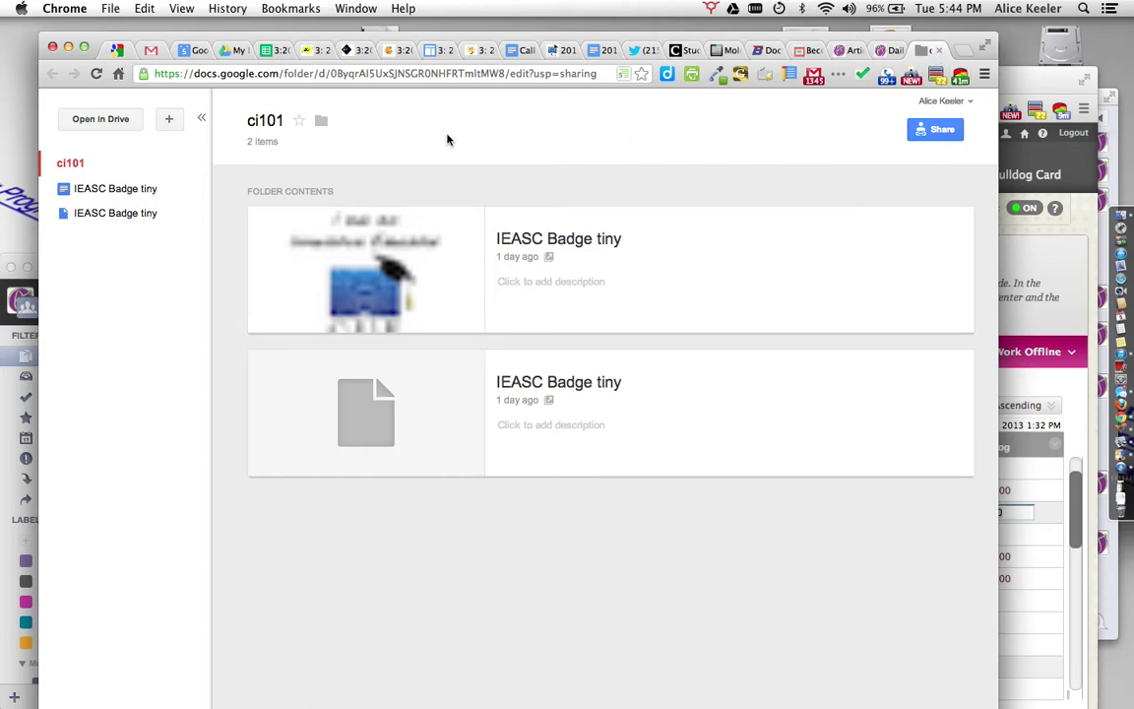
# Step: Create a new Google Doc inside the shared ci101 folder, confirming 'Create and share'
pyautogui.click(234, 51)
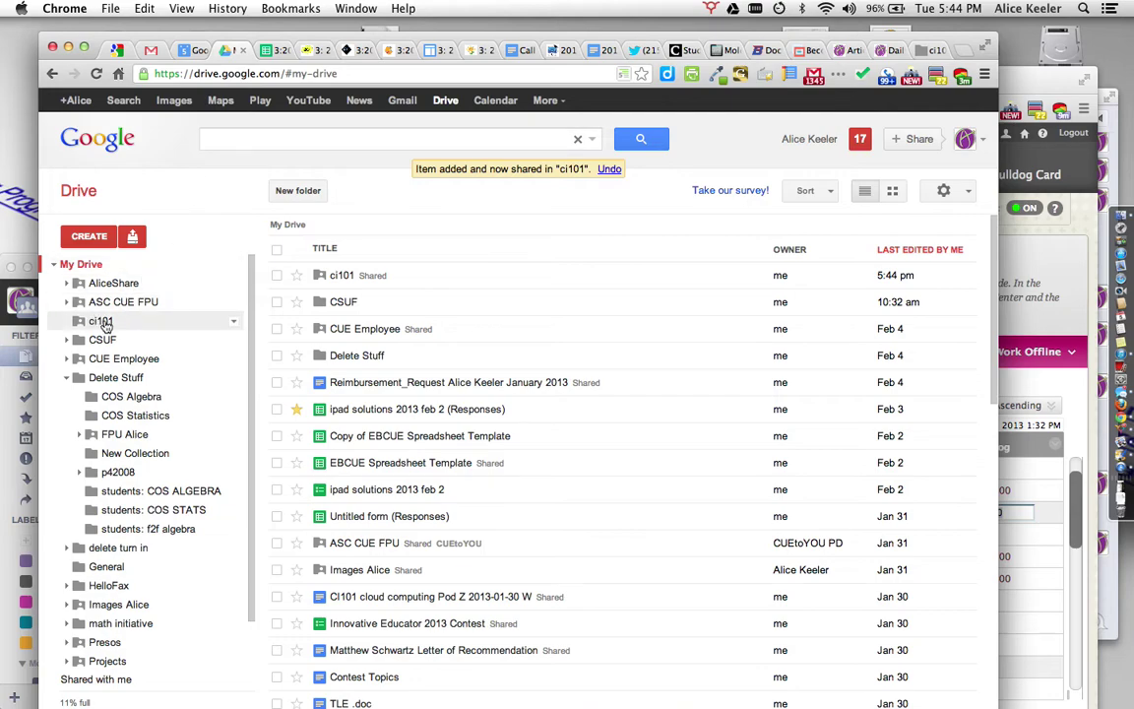
pyautogui.click(102, 322)
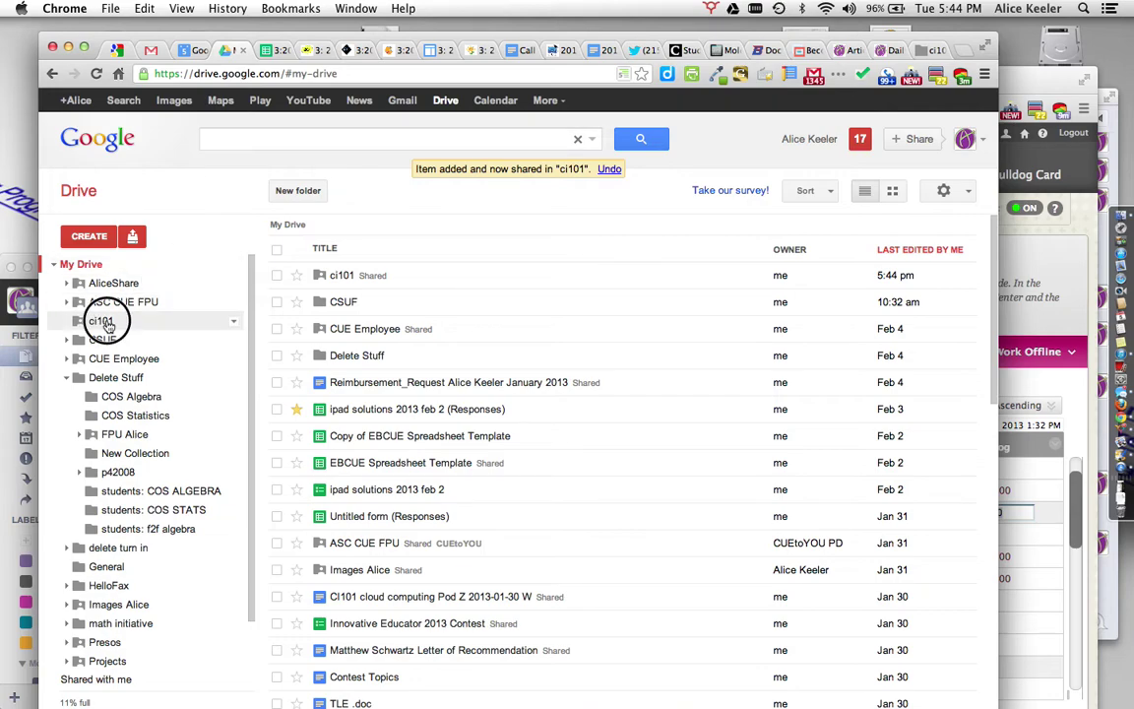
pyautogui.click(99, 236)
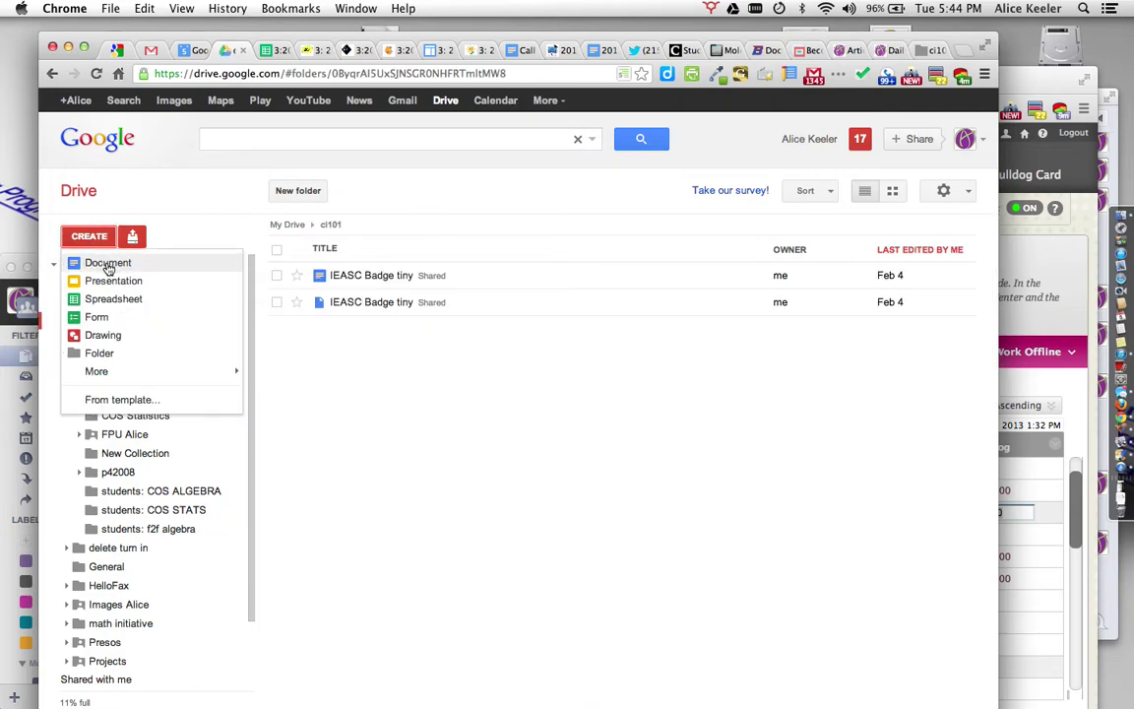
pyautogui.click(108, 264)
pyautogui.click(381, 435)
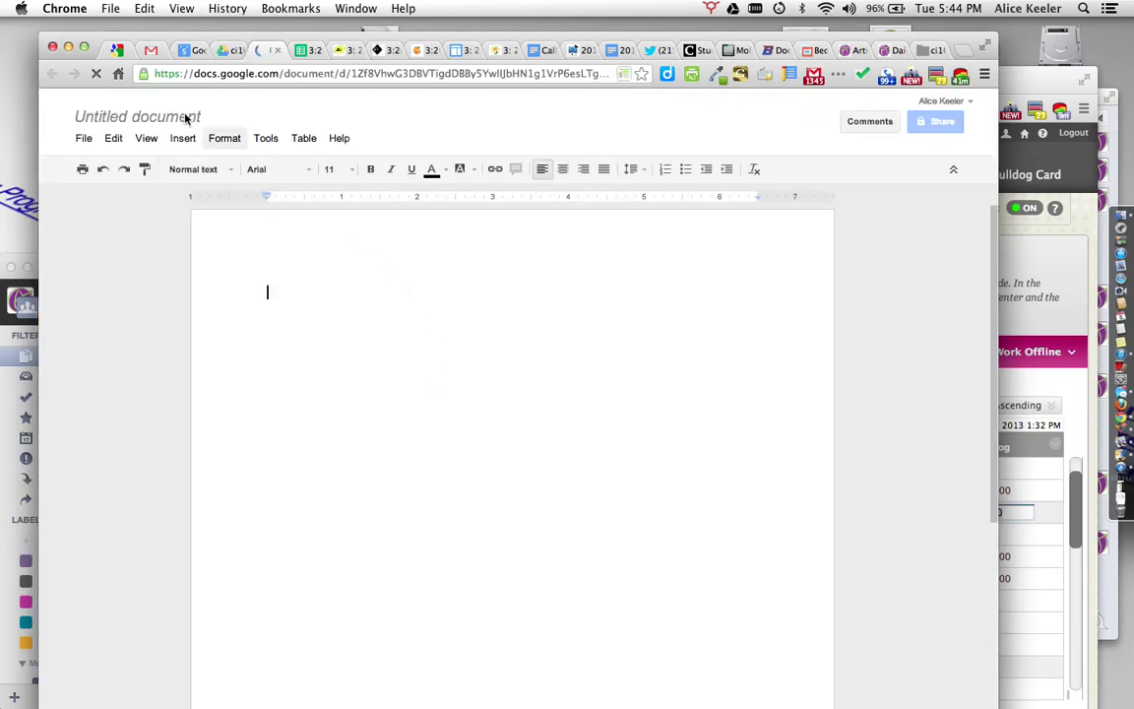
pyautogui.click(131, 118)
# Step: Title the document 'Sample Document' and type 'This is my sample document wheeeee' in the body
pyautogui.write('Sample')
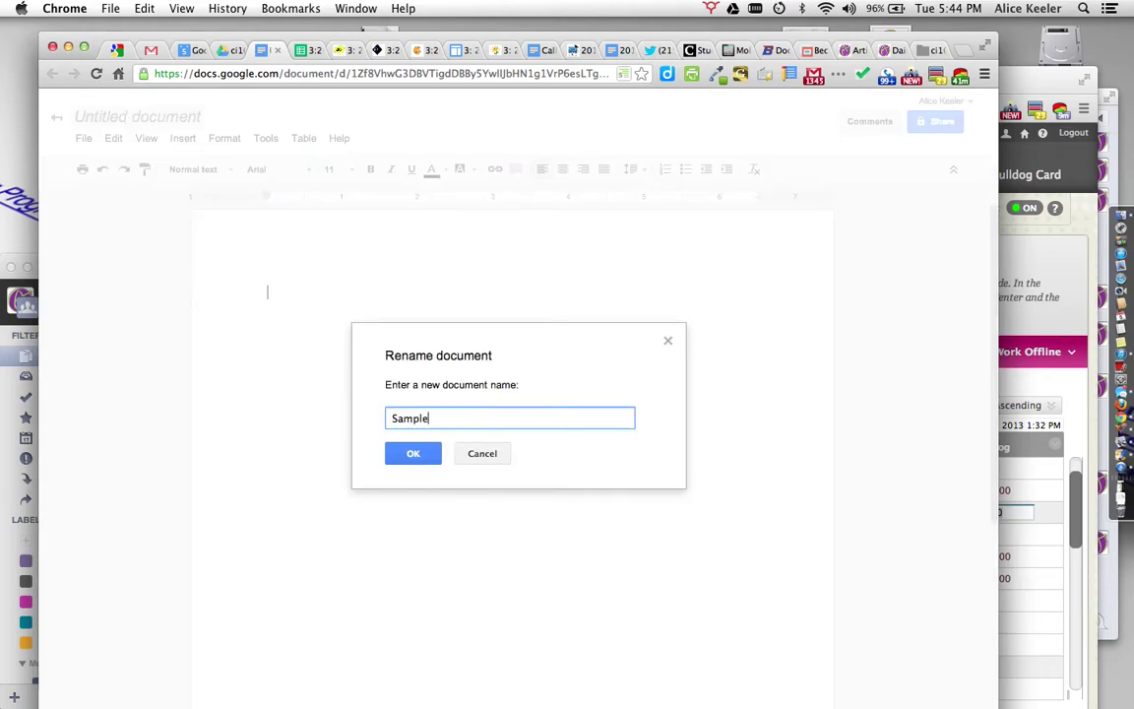
pyautogui.write(' Document')
pyautogui.click(425, 456)
pyautogui.write('T')
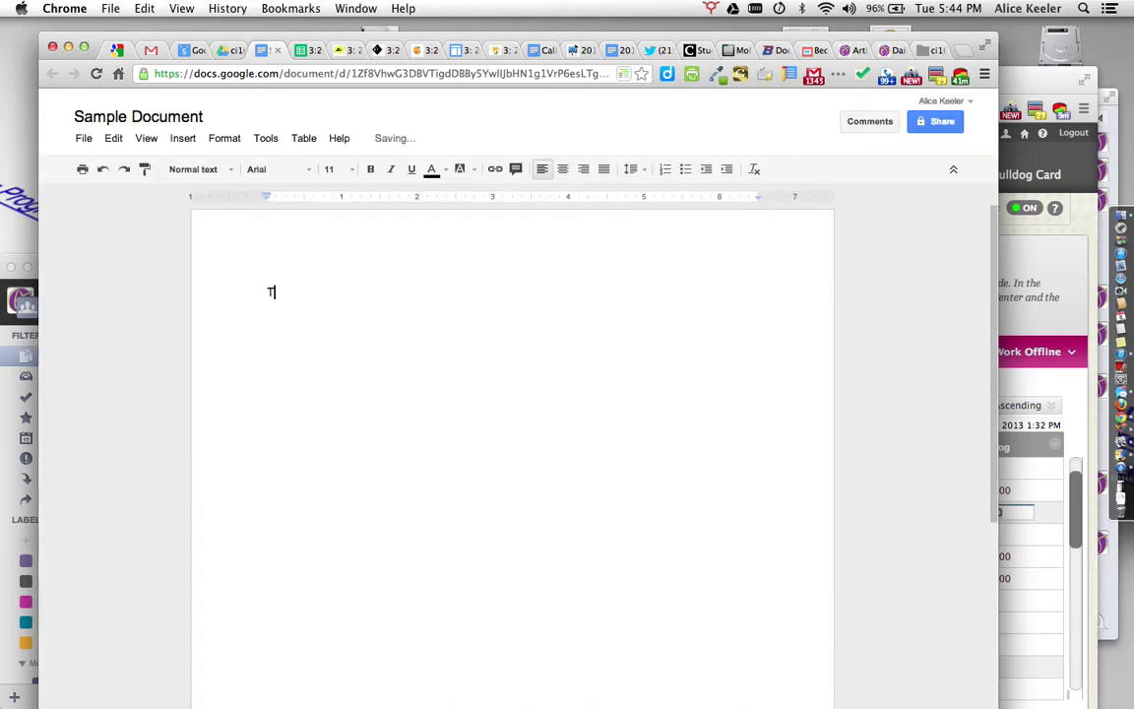
pyautogui.write('his is my sam')
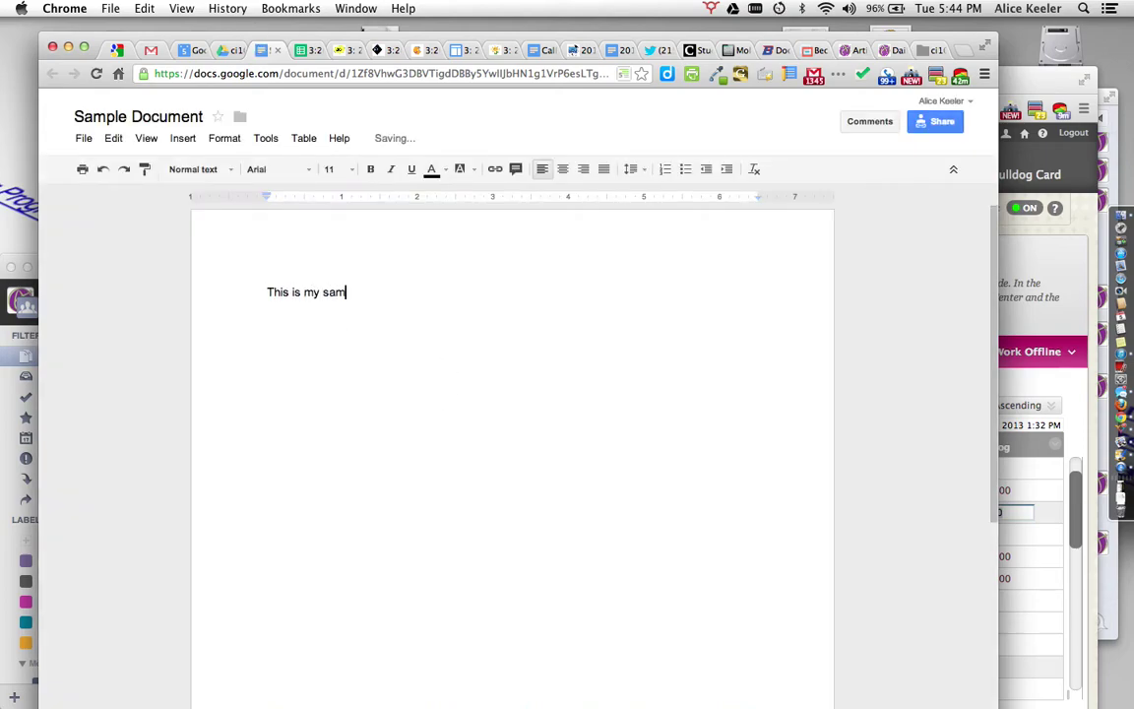
pyautogui.write('ple document wheeeee')
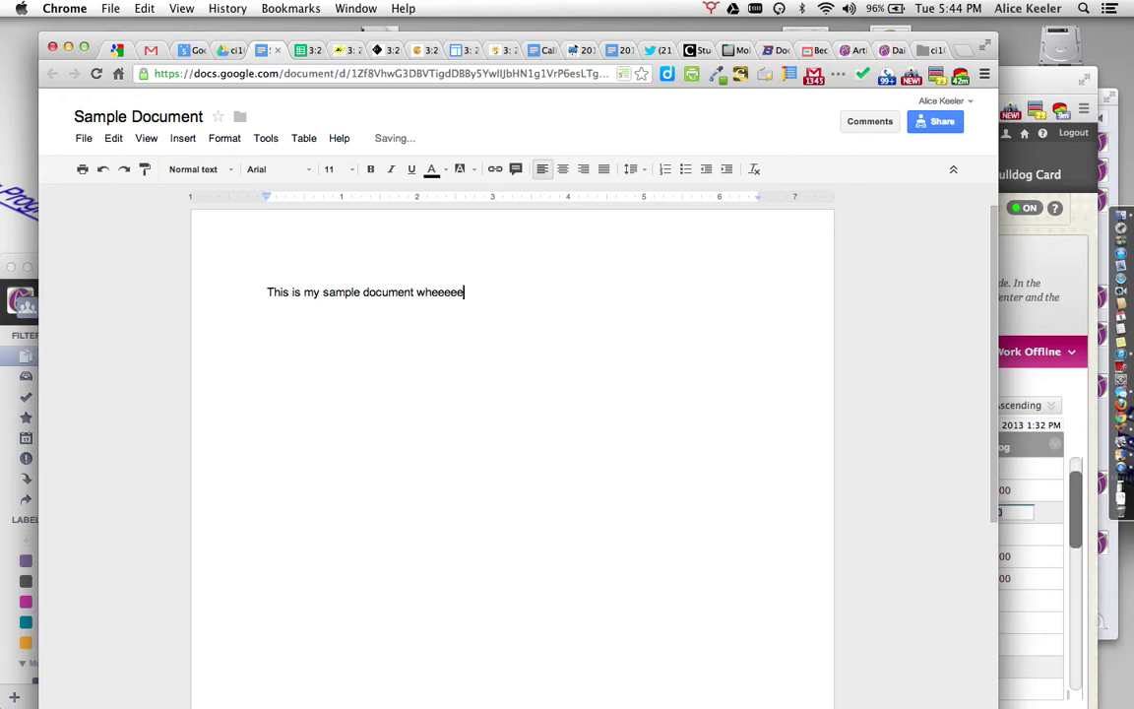
pyautogui.hotkey('ctrl', 'Up')
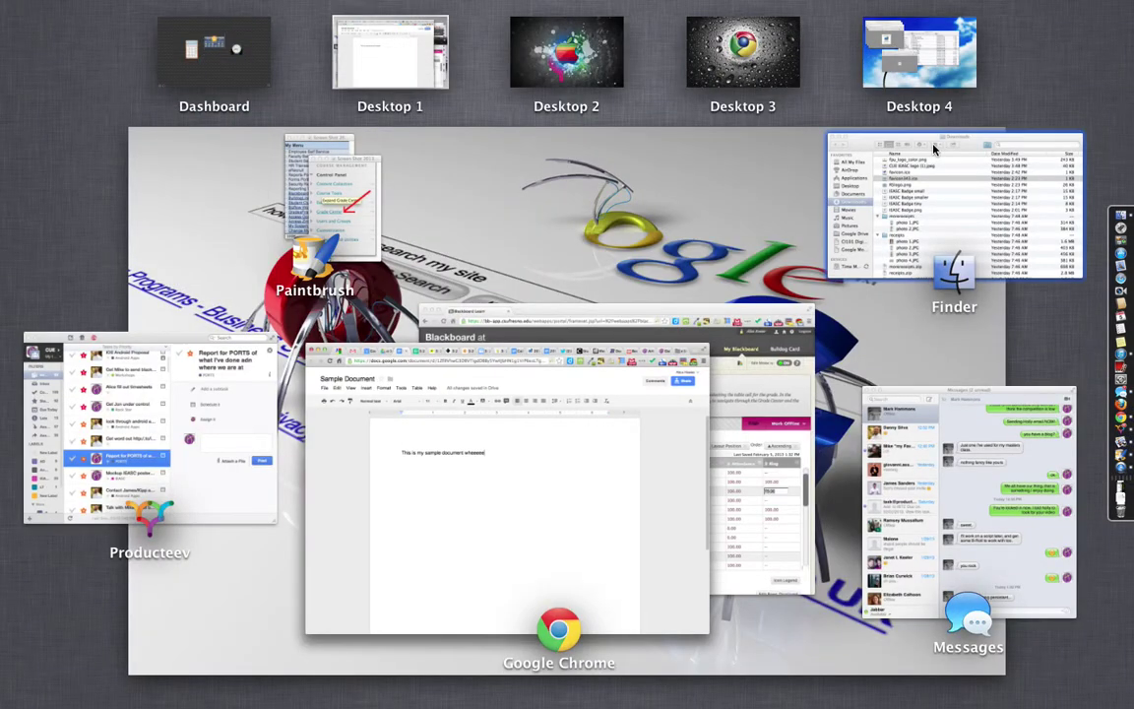
# Step: Move the Blackboard and Messages windows aside to uncover the desktop screenshots
pyautogui.click(518, 462)
pyautogui.click(1041, 115)
pyautogui.moveTo(1041, 71); pyautogui.dragTo(1042, 598)
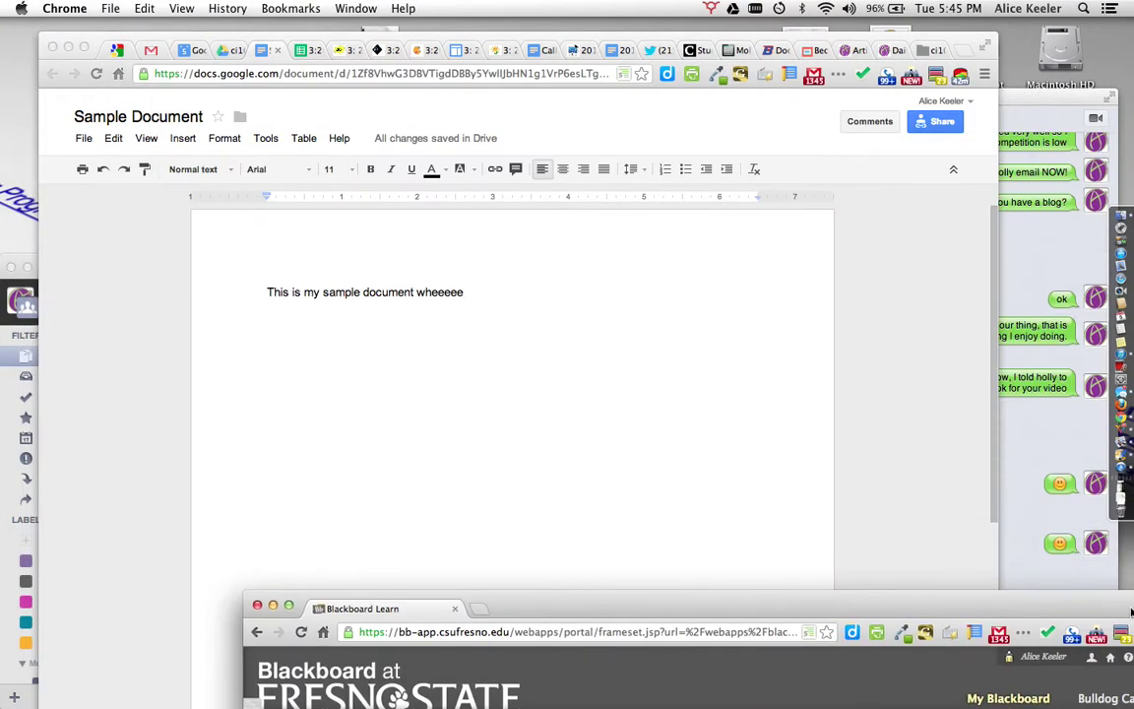
pyautogui.click(1033, 95)
pyautogui.moveTo(1033, 95); pyautogui.dragTo(1033, 625)
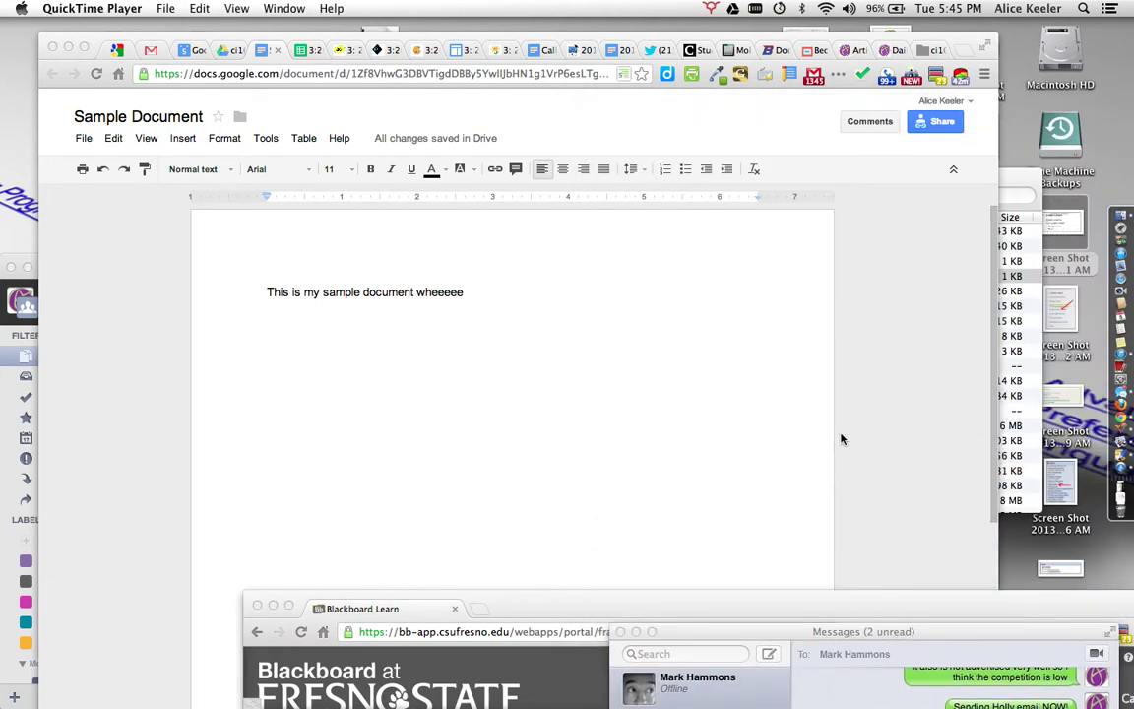
pyautogui.click(683, 435)
# Step: Add a new line and drop the Control Panel and Grade Center screenshots into the document
pyautogui.press('Return')
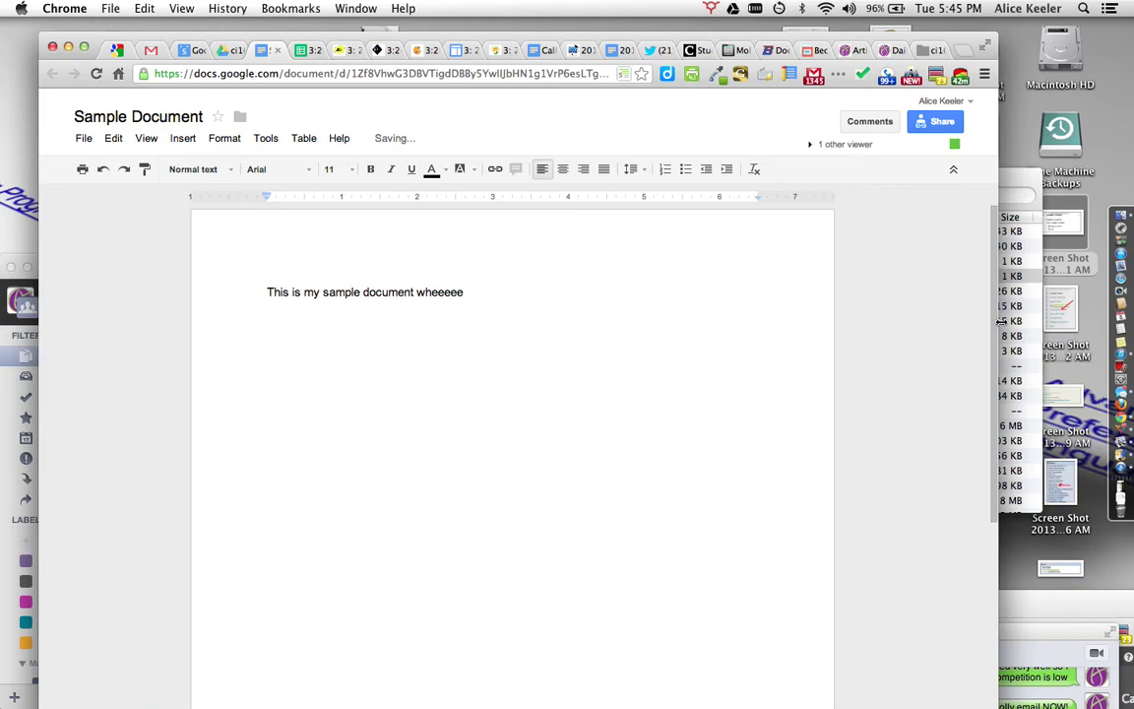
pyautogui.moveTo(1061, 222); pyautogui.dragTo(537, 380)
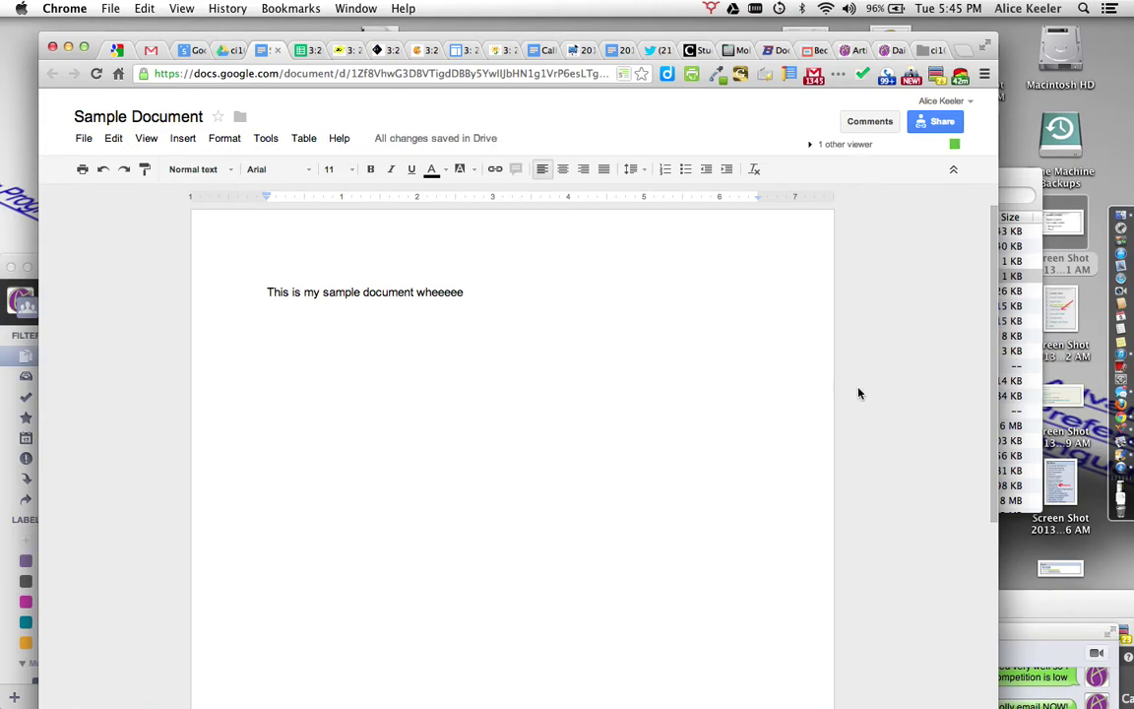
pyautogui.moveTo(1070, 315); pyautogui.dragTo(546, 474)
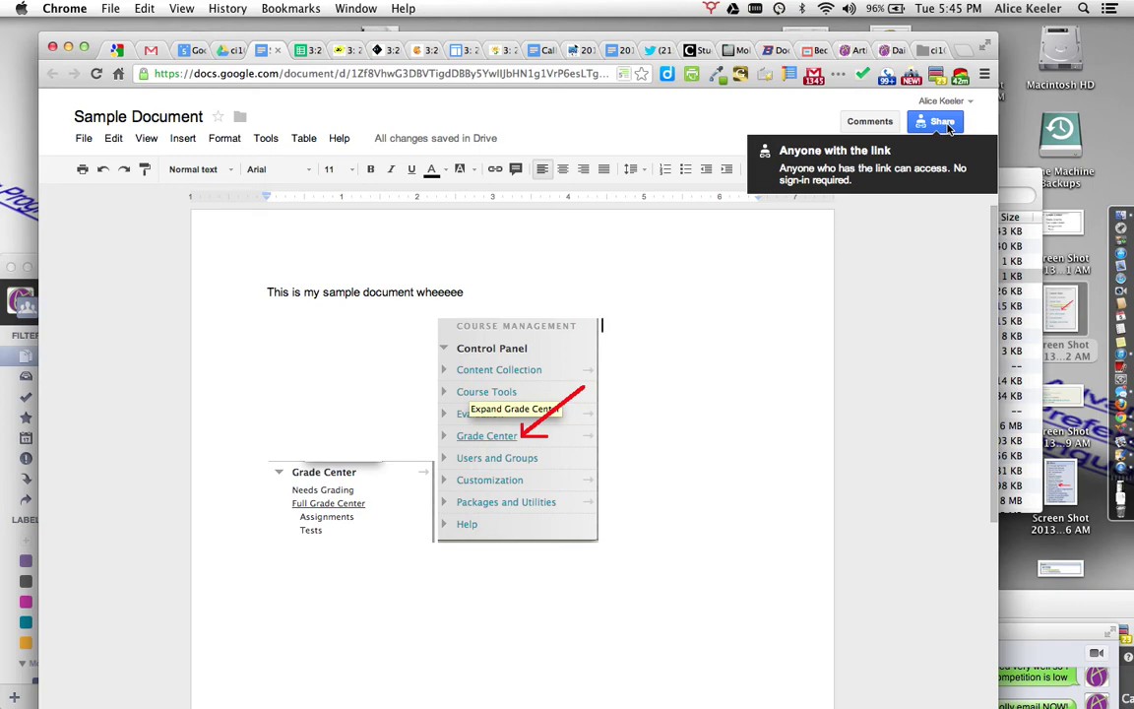
# Step: Return to the ci101 folder to see Sample Document beside the two IEASC Badge tiny files
pyautogui.click(926, 51)
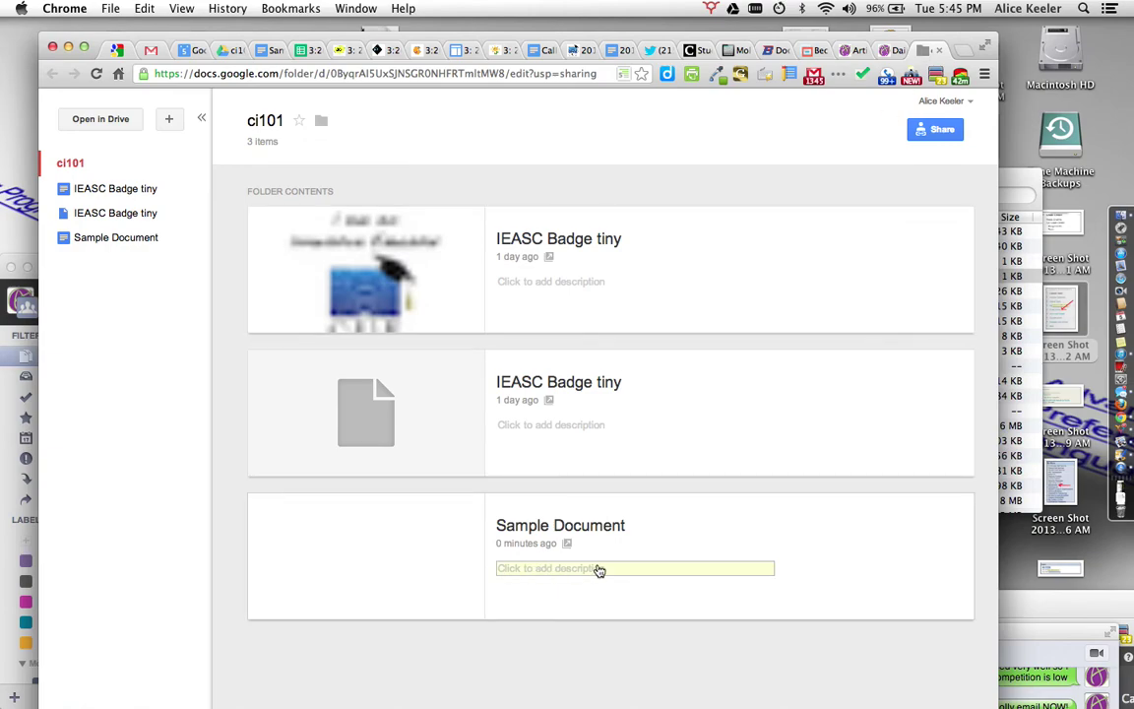